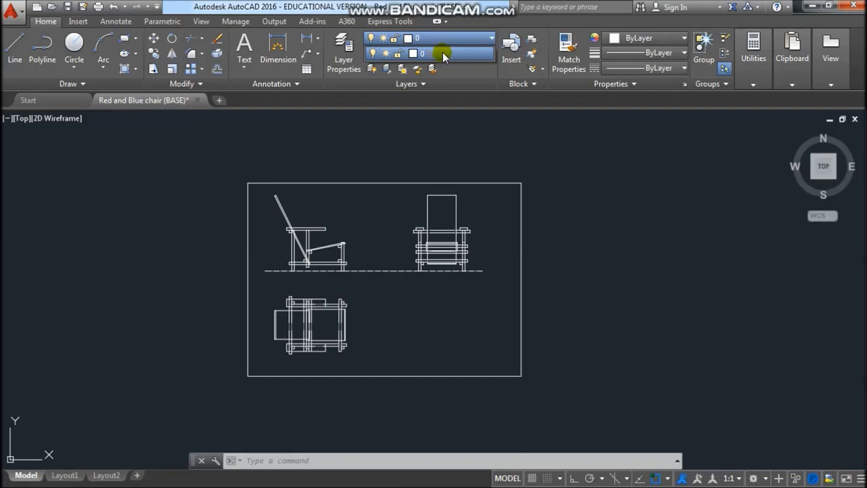
click(442, 54)
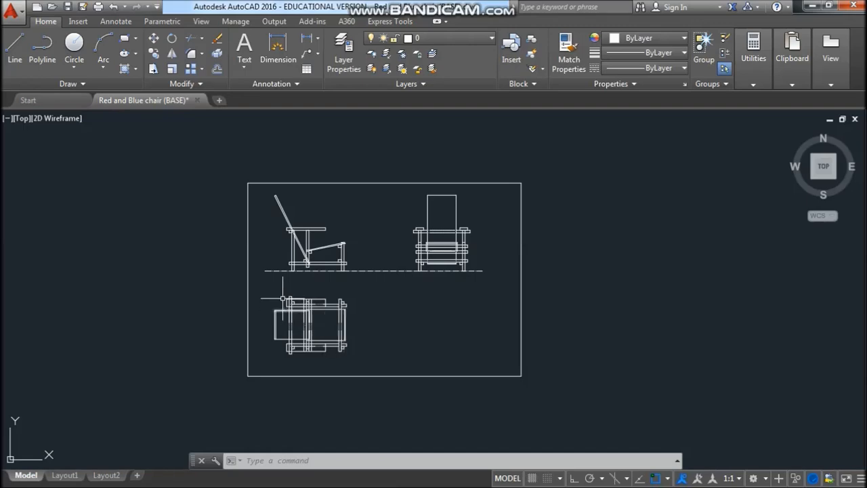
key(alt+Tab)
key(alt+Tab)
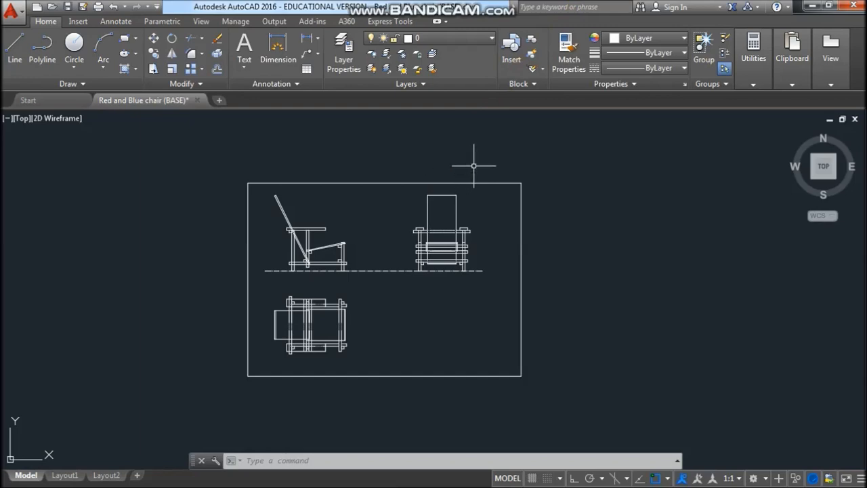
Open the layer properties manager and create a new layer named "Projected lines"
click(340, 63)
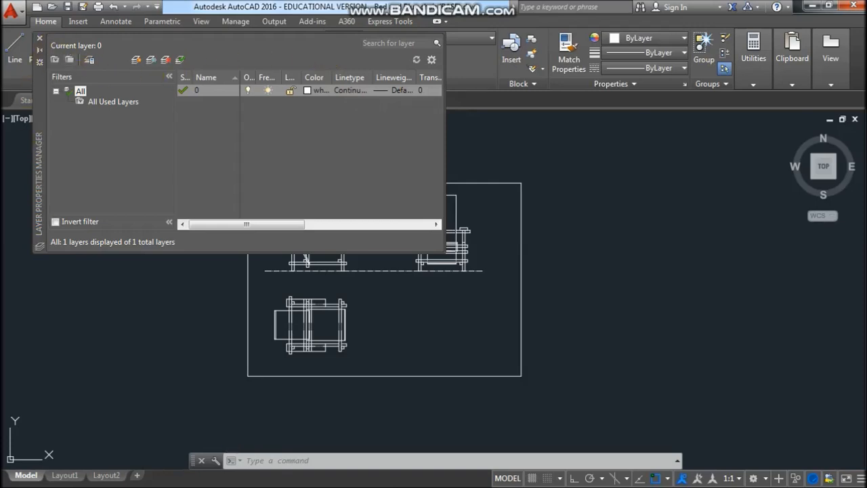
mouse_move(44, 88)
mouse_down()
mouse_move(61, 190)
mouse_move(382, 243)
mouse_move(26, 217)
mouse_move(274, 248)
mouse_move(88, 206)
mouse_up()
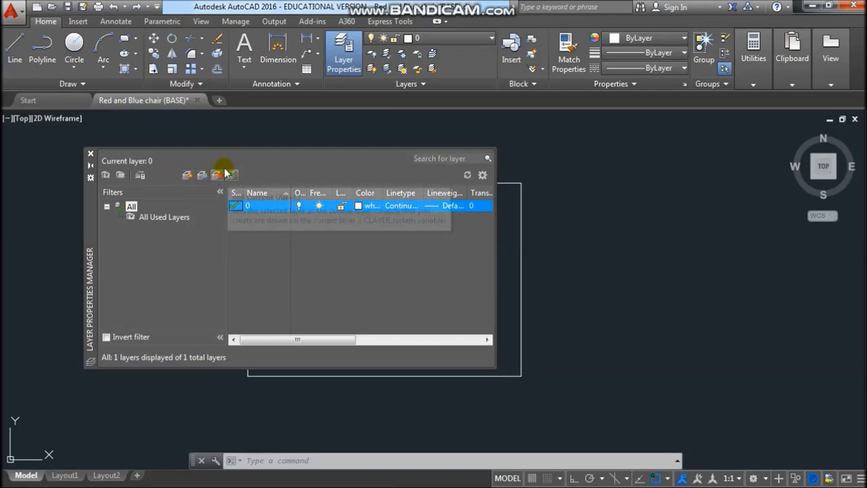
click(189, 177)
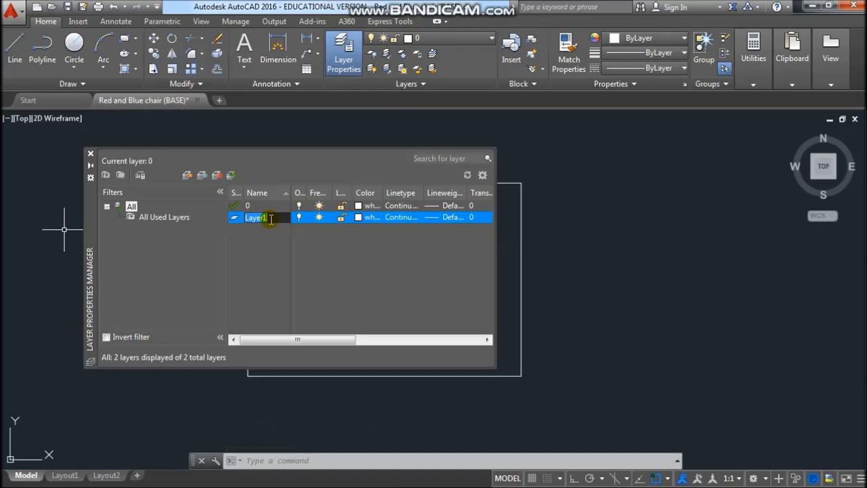
text(P)
text(rojected lines)
text(nes)
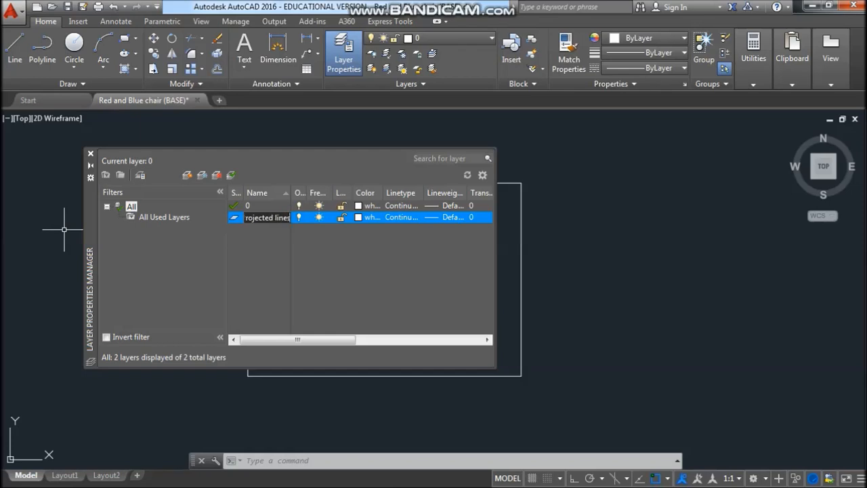
click(270, 219)
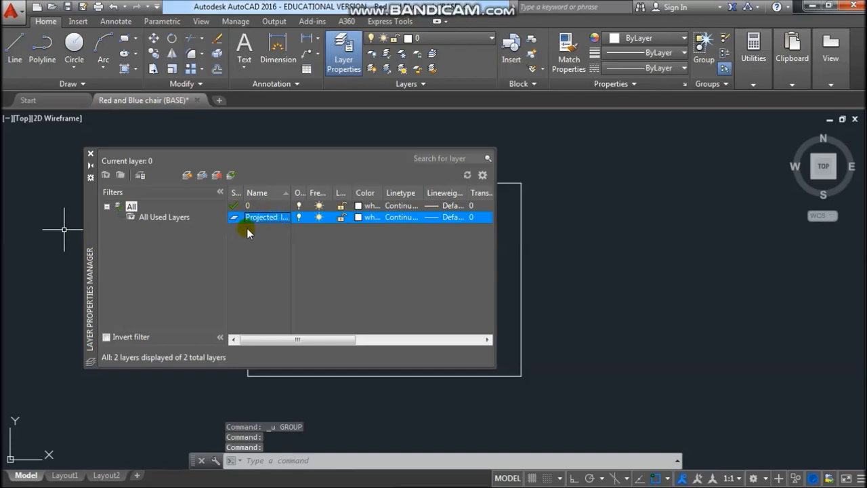
Leave the Projected lines layer unlocked and set its colour to yellow
click(342, 217)
click(341, 217)
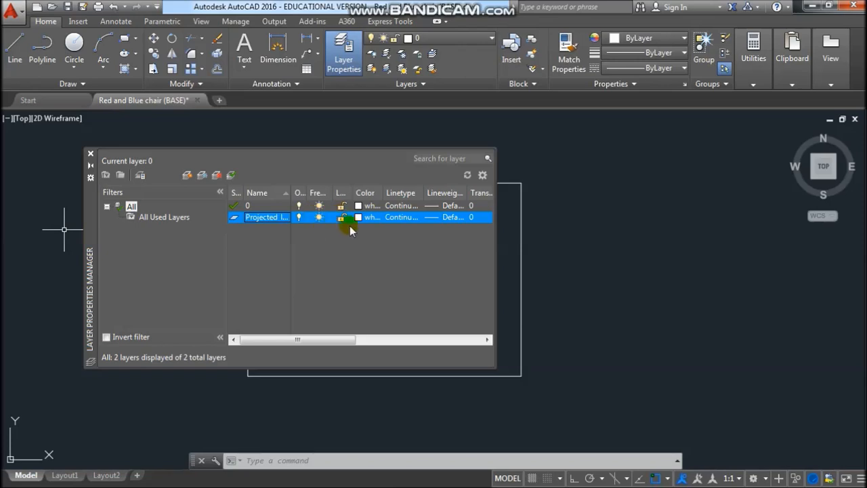
click(358, 217)
click(358, 218)
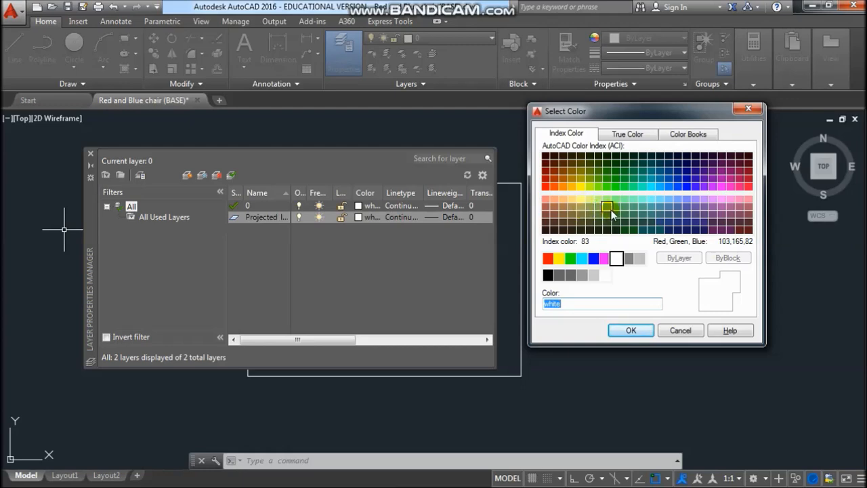
click(559, 259)
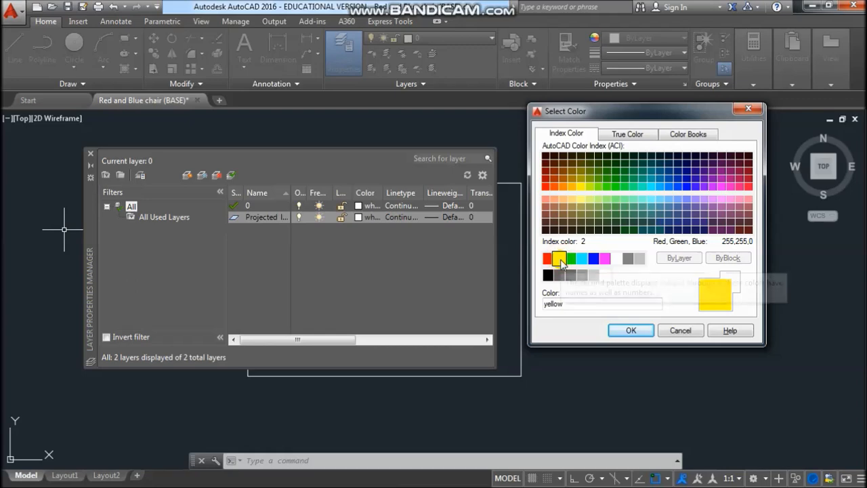
click(625, 329)
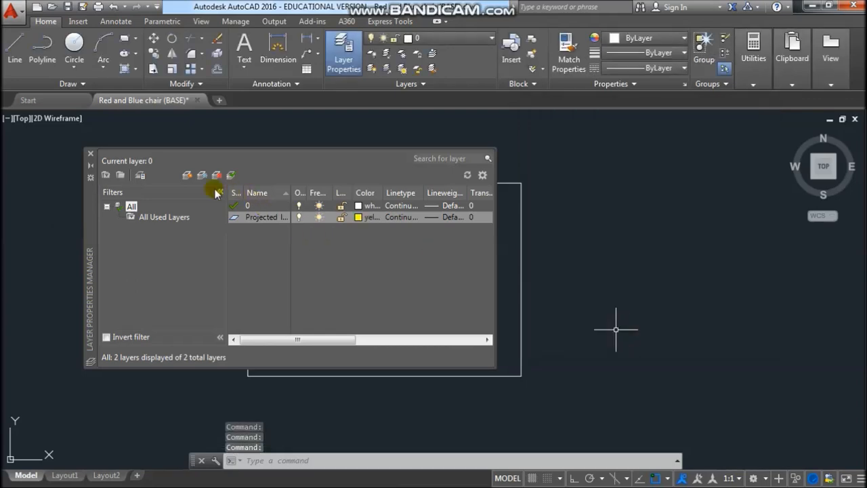
Create a new layer named "Hidden" and set its colour to index 11
click(187, 175)
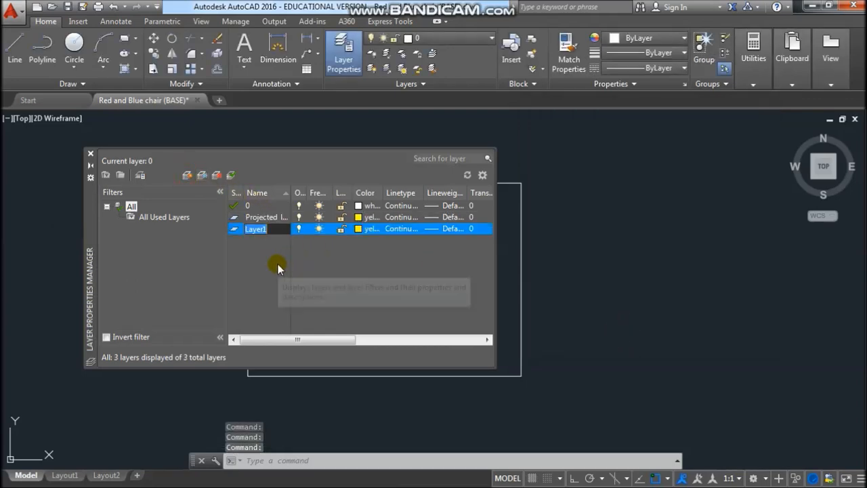
text(Hi)
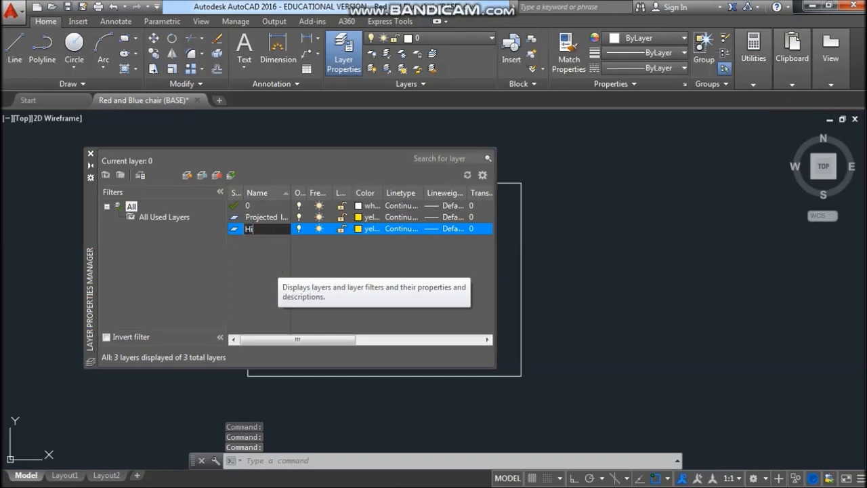
text(dden)
click(358, 230)
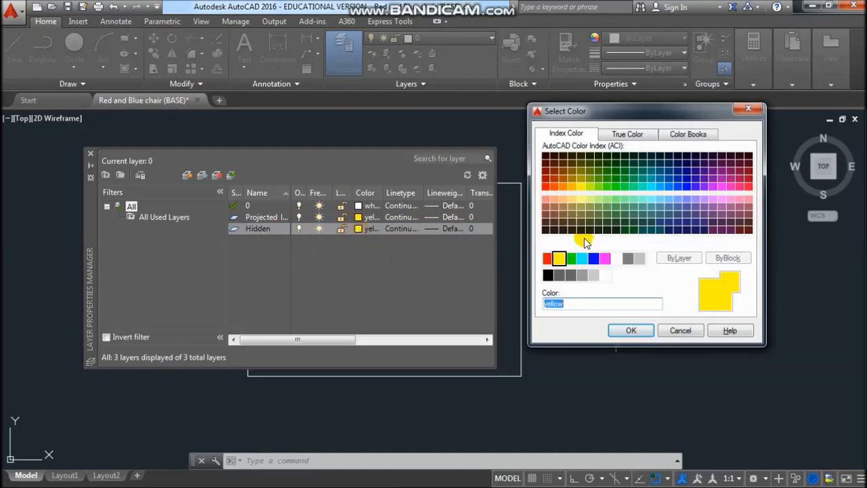
click(546, 198)
click(625, 330)
Create a new layer named "Dimension Marks" and set its colour to grey, index 8
click(188, 177)
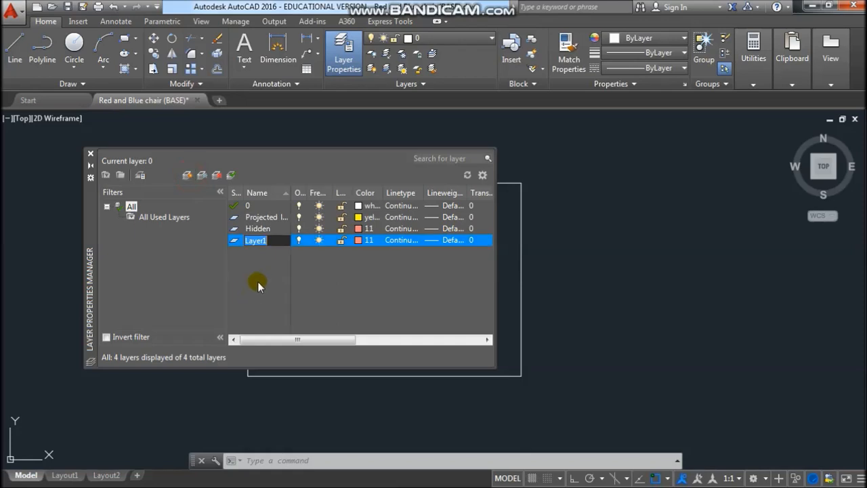
text(Dimension)
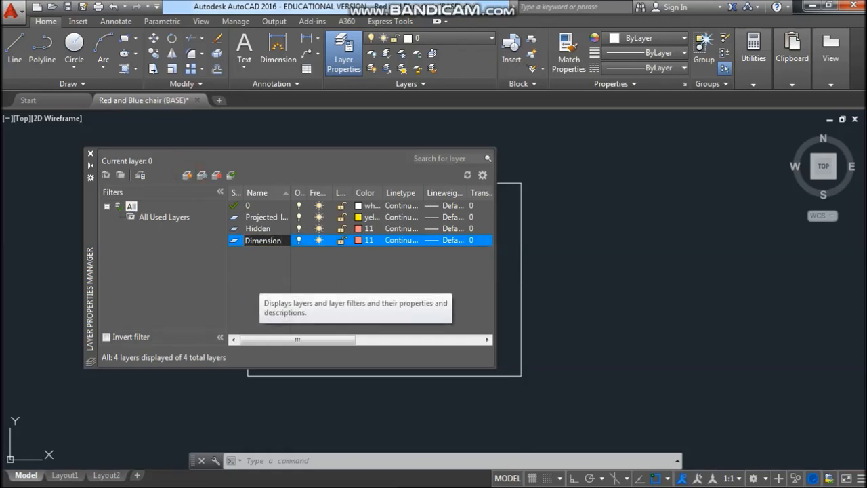
text( Ma)
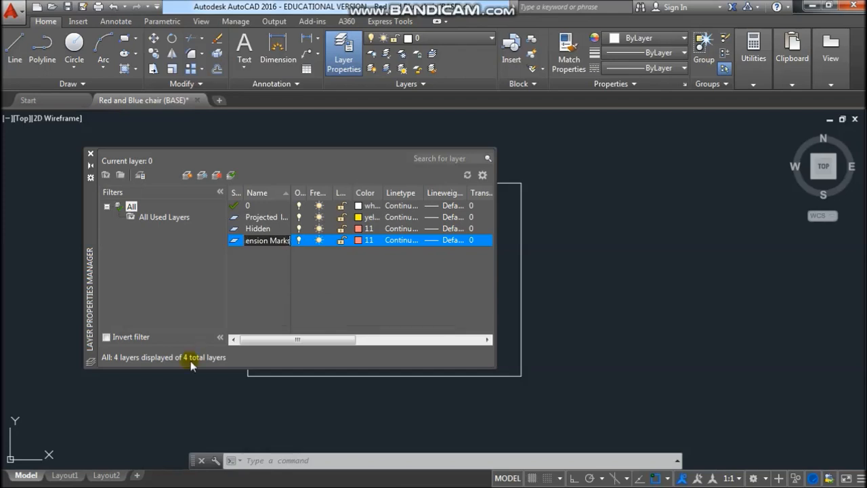
click(358, 240)
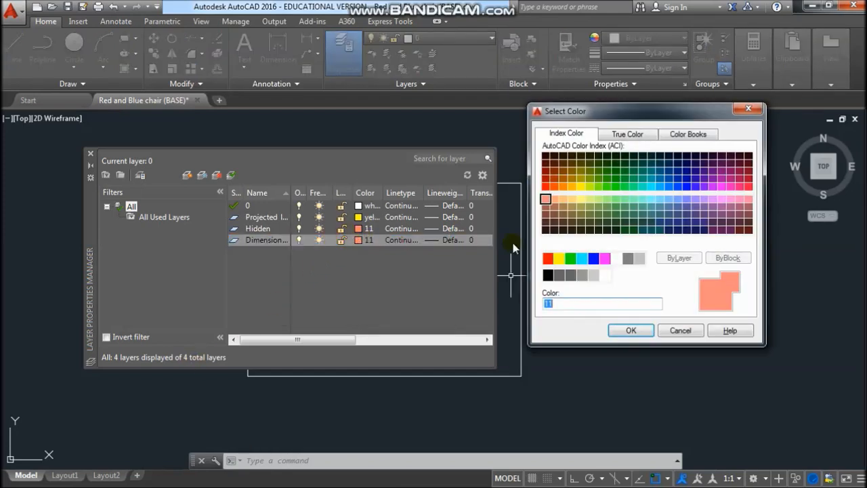
click(629, 259)
click(629, 330)
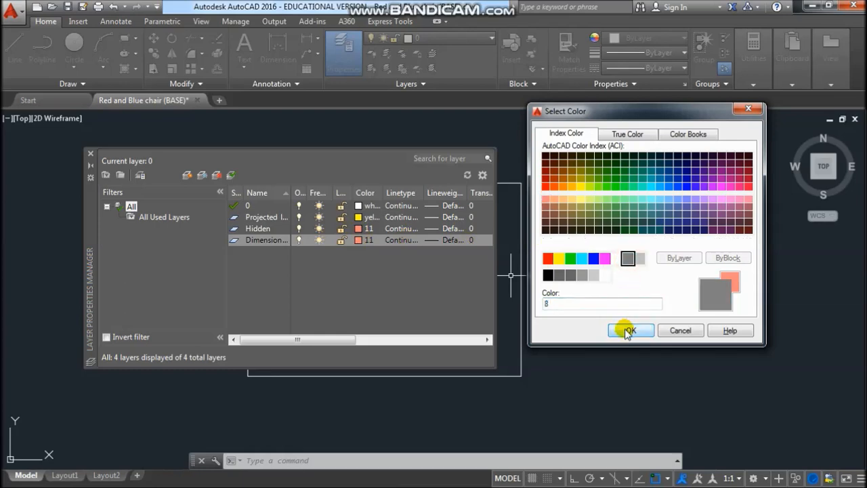
Create a new layer named "Text" with the colour cyan, and close the layer properties manager
click(187, 174)
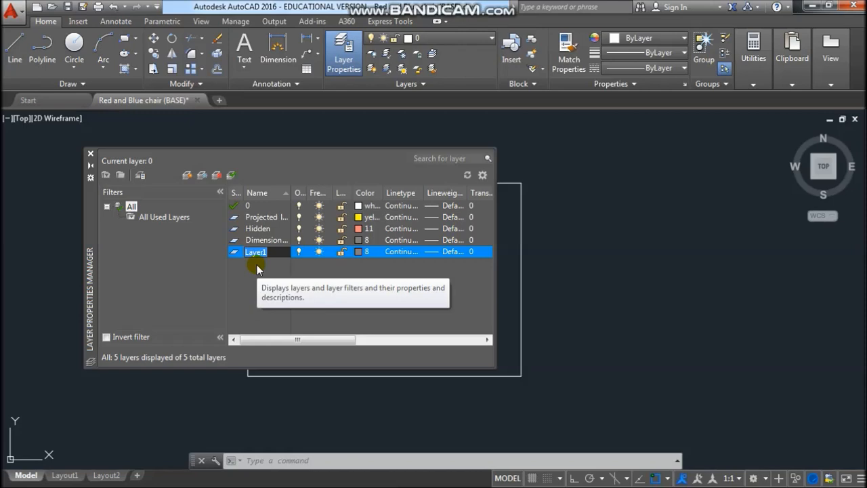
text(Text)
click(358, 252)
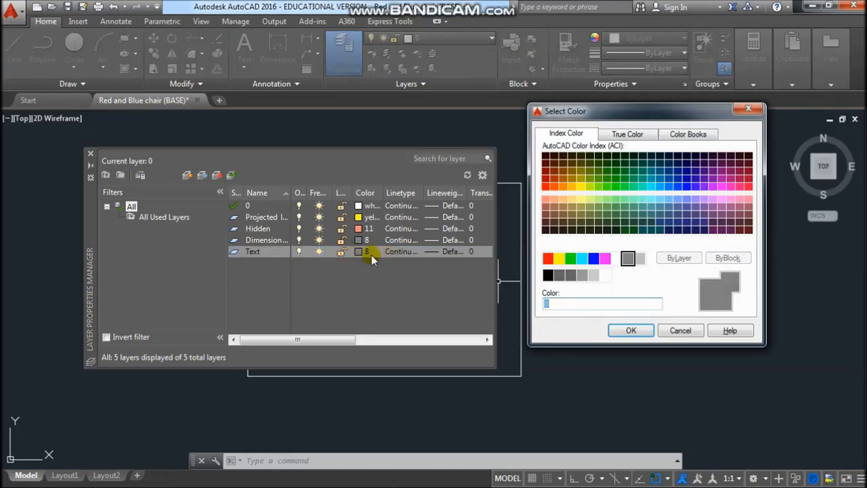
click(584, 259)
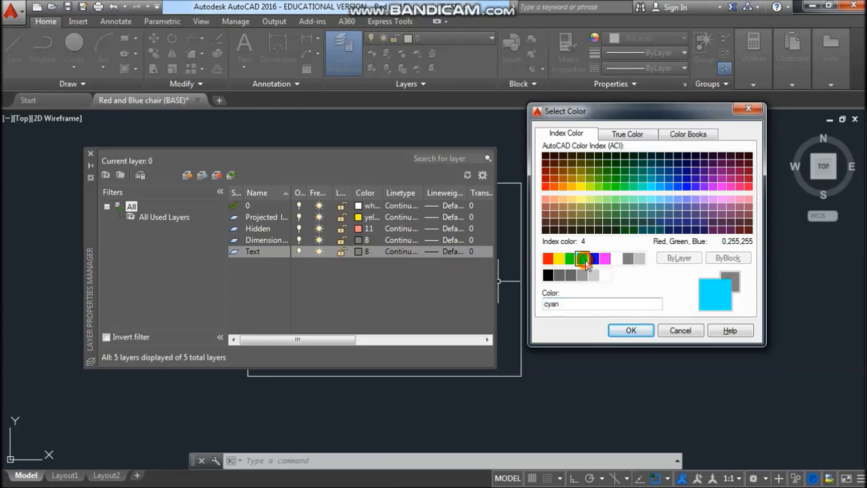
click(627, 330)
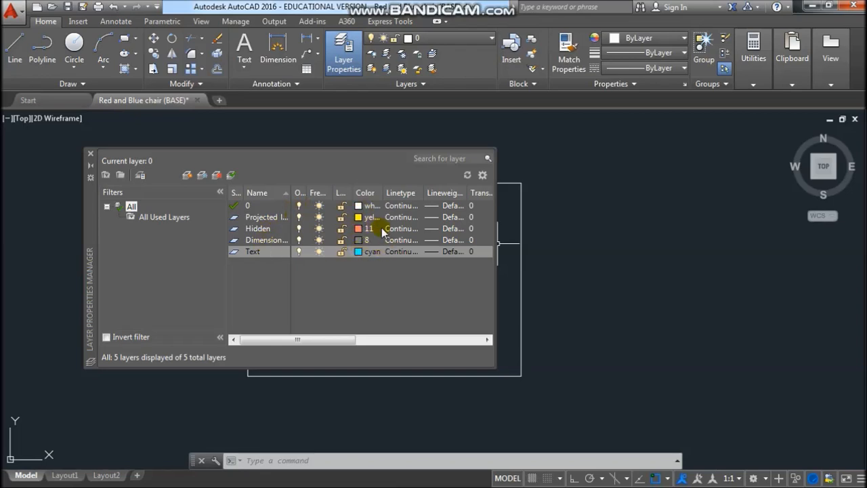
click(90, 154)
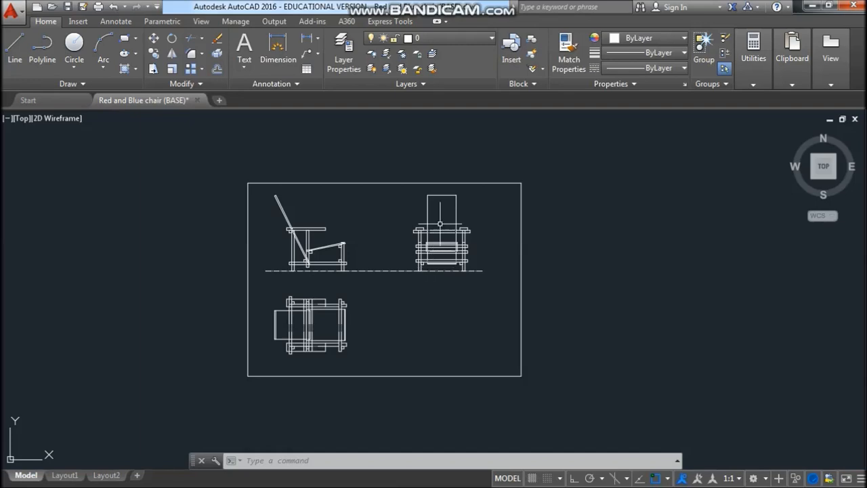
Draw a short sample line on layer 0, sloping down to the right, in the empty area right of the sheet border
click(491, 38)
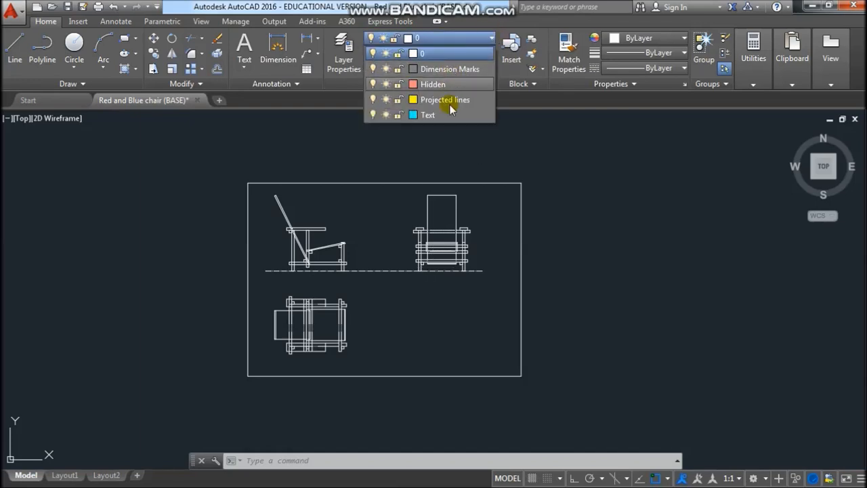
click(565, 150)
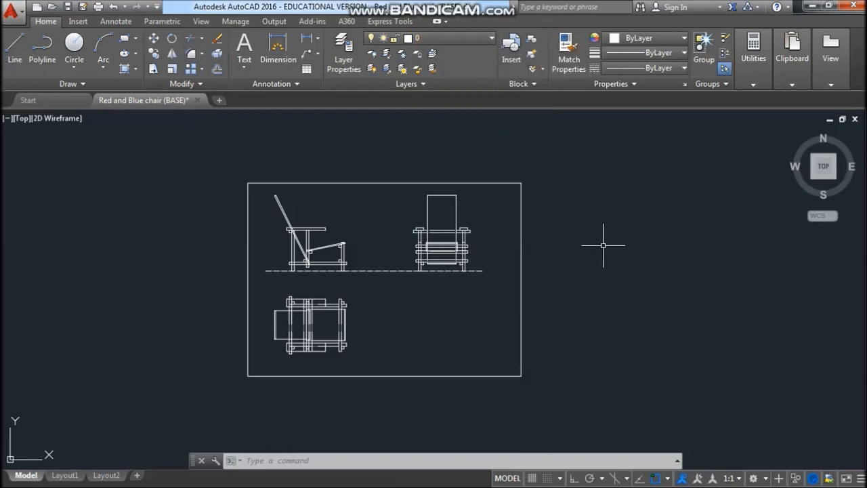
click(14, 46)
click(547, 170)
click(603, 202)
right_click(641, 212)
click(657, 214)
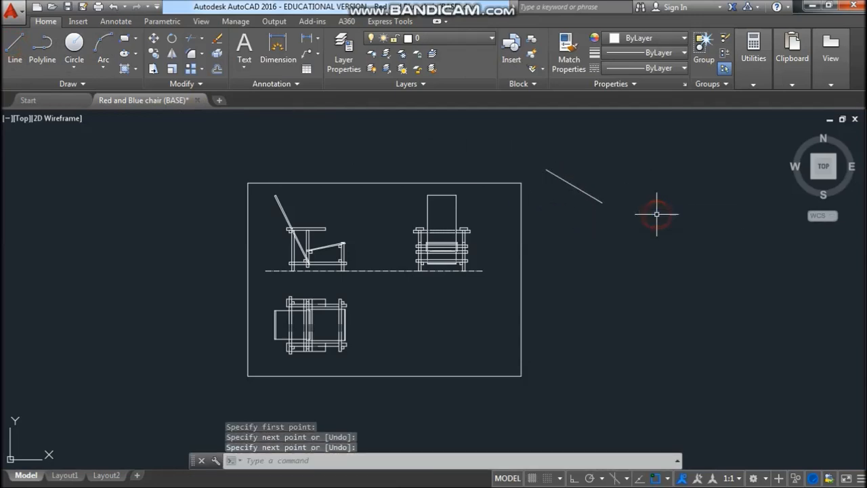
Make the Hidden layer current and draw a short sloping sample line to the right of the white one
click(461, 39)
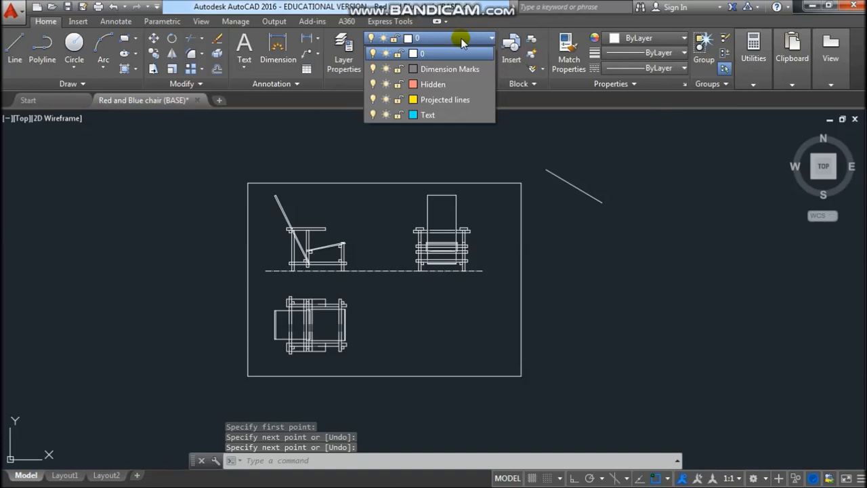
click(439, 86)
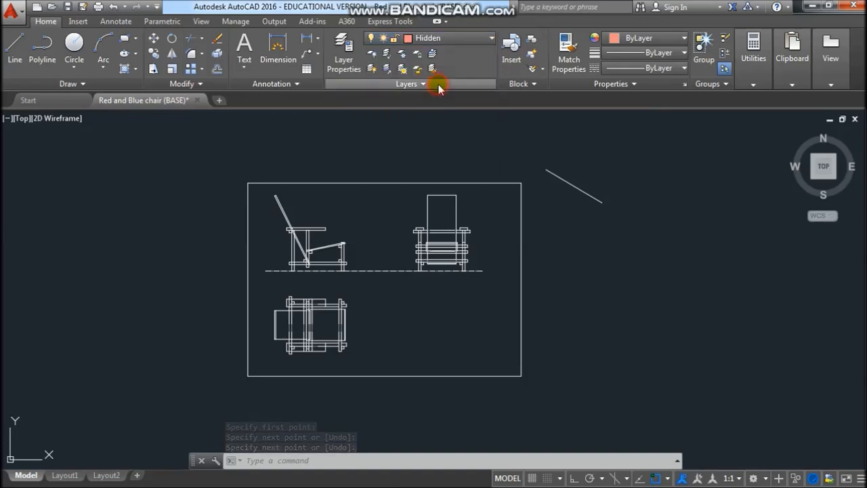
click(15, 49)
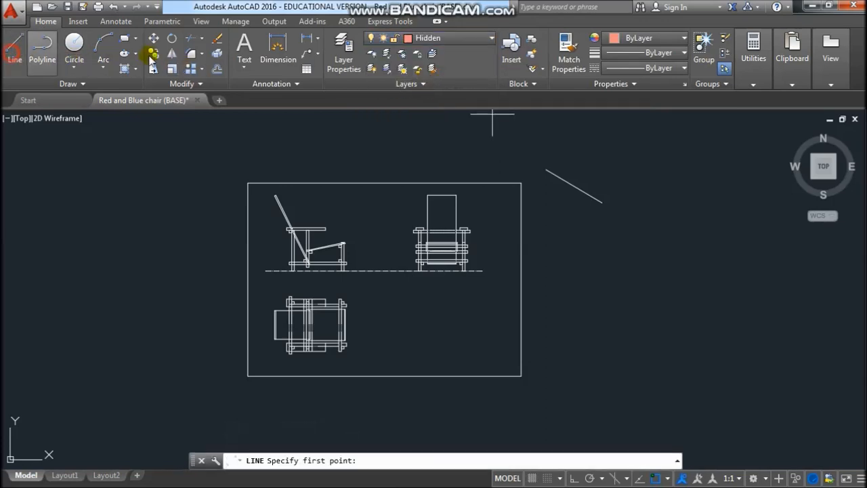
click(610, 162)
click(660, 197)
right_click(664, 196)
click(690, 203)
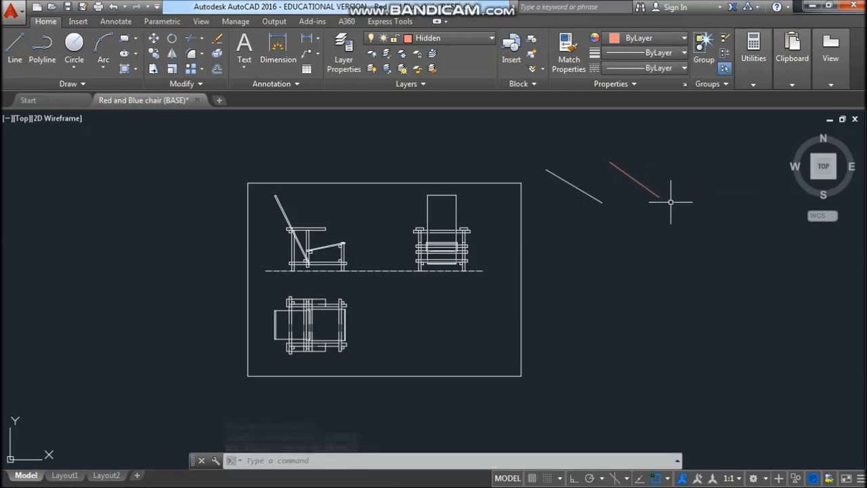
Make the Projected lines layer current and draw a diagonal sample line below the Hidden layer's line
click(459, 38)
click(430, 104)
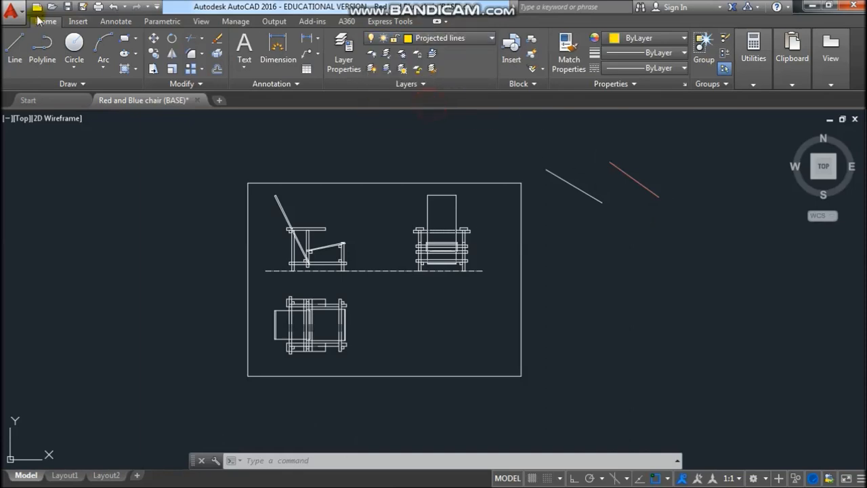
click(14, 44)
click(717, 222)
click(648, 269)
right_click(688, 266)
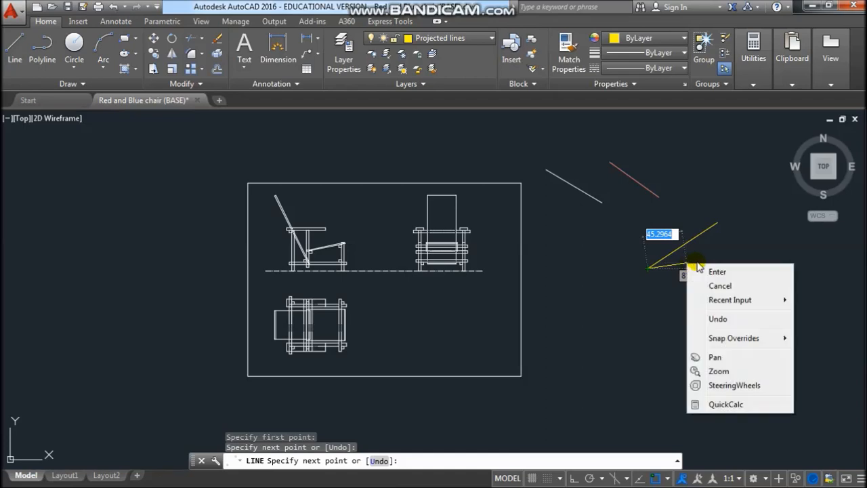
click(713, 271)
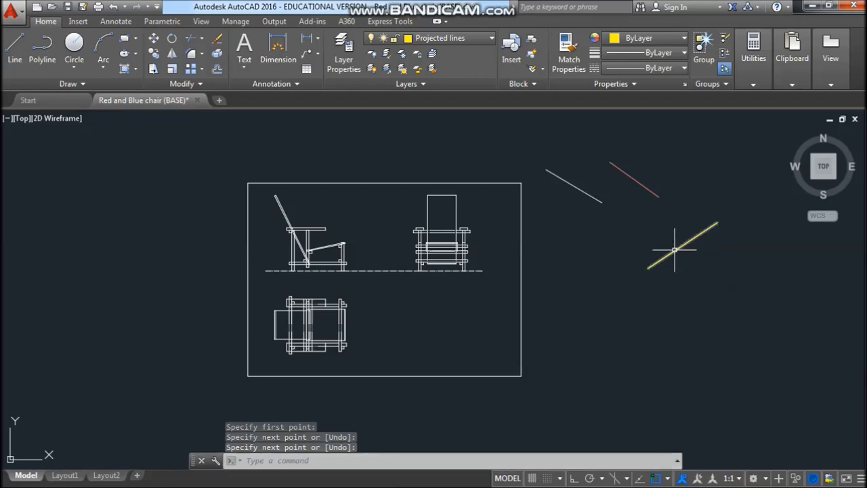
Make layer 0 the current layer again
click(446, 38)
click(438, 55)
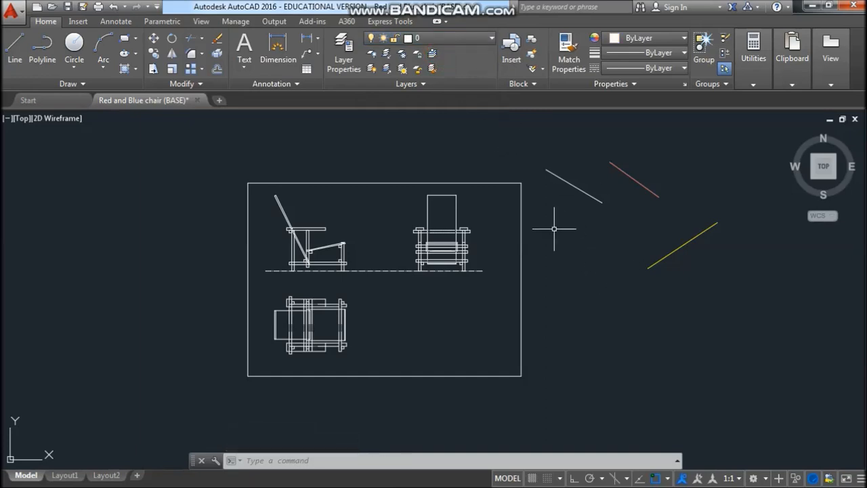
Check which layers the sheet border, the red sample line and the yellow sample line are on
click(521, 216)
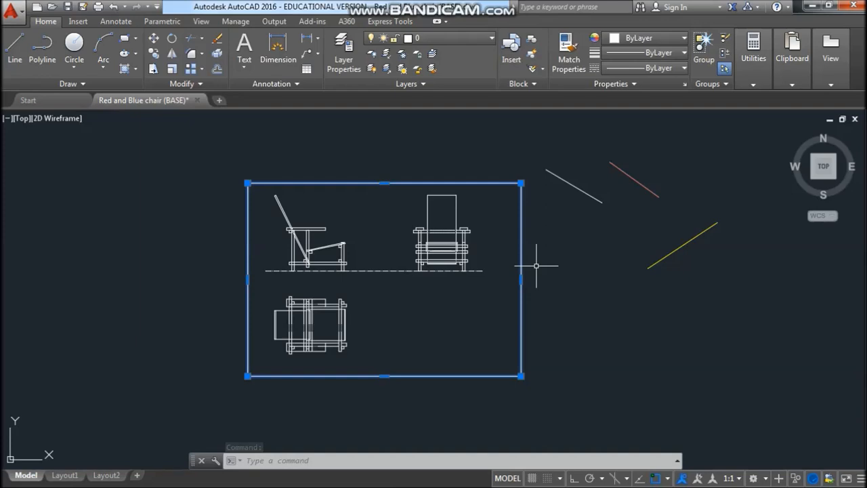
key(Escape)
click(626, 177)
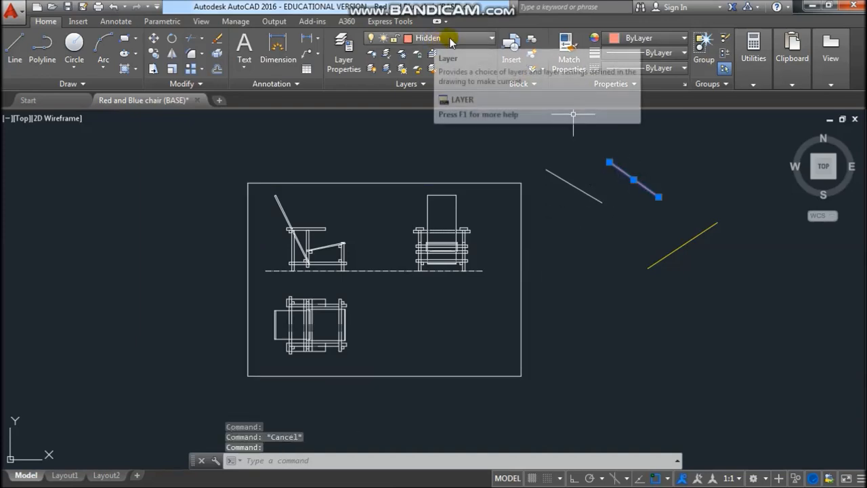
key(Escape)
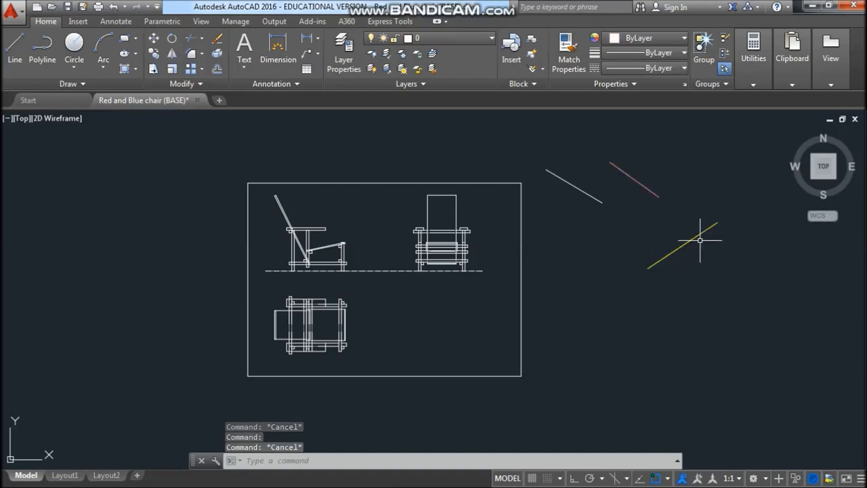
click(686, 243)
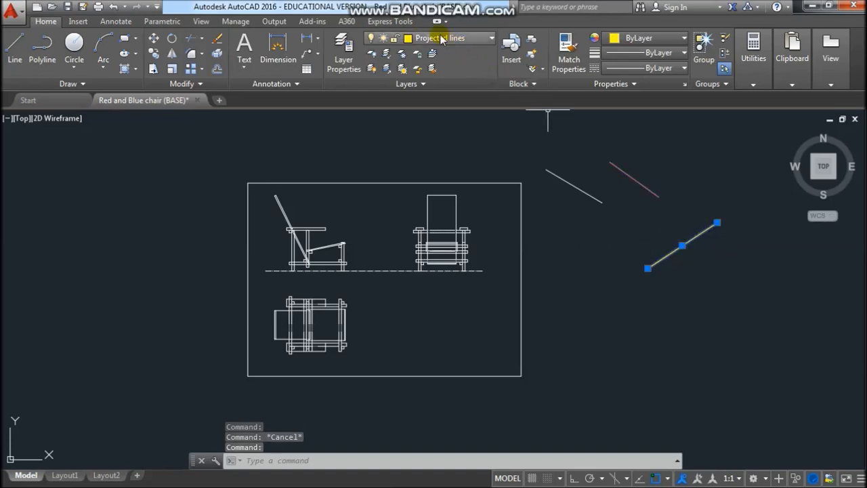
key(Escape)
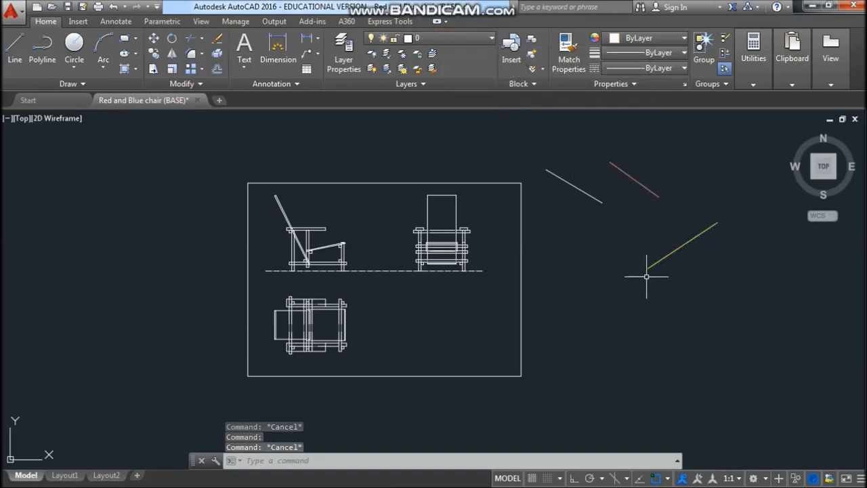
Move all three sample lines outside the sheet border to the Text layer
click(694, 278)
click(595, 184)
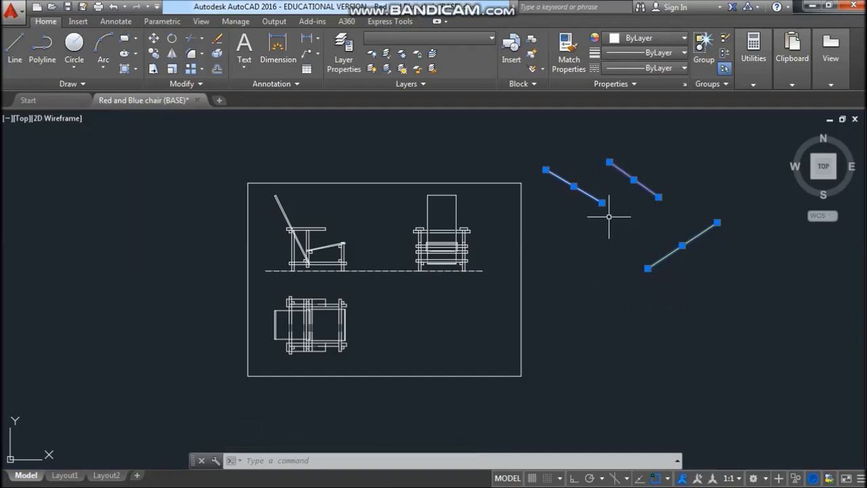
click(488, 40)
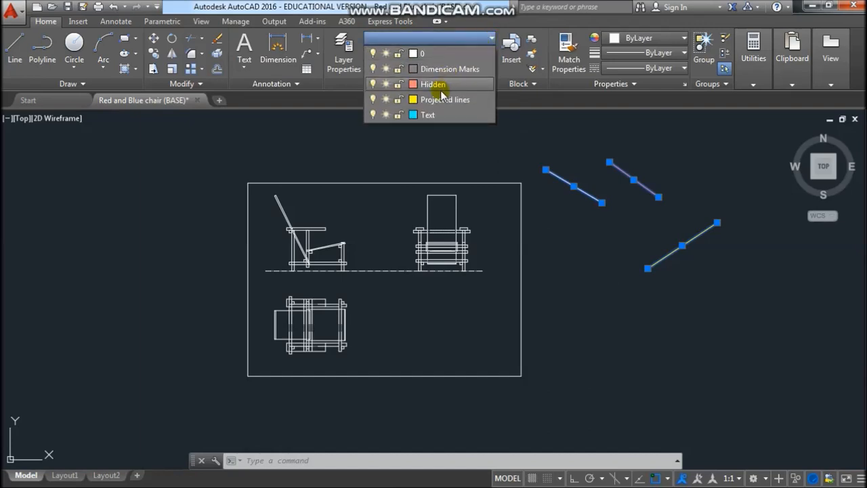
click(427, 115)
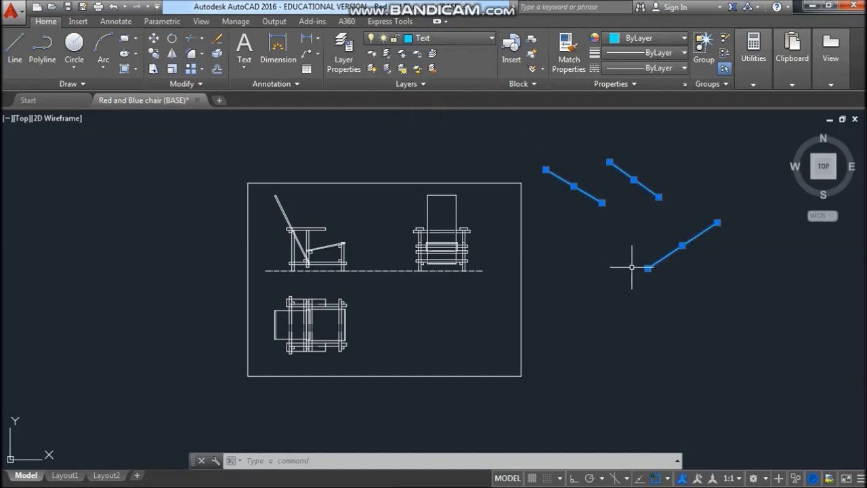
key(Escape)
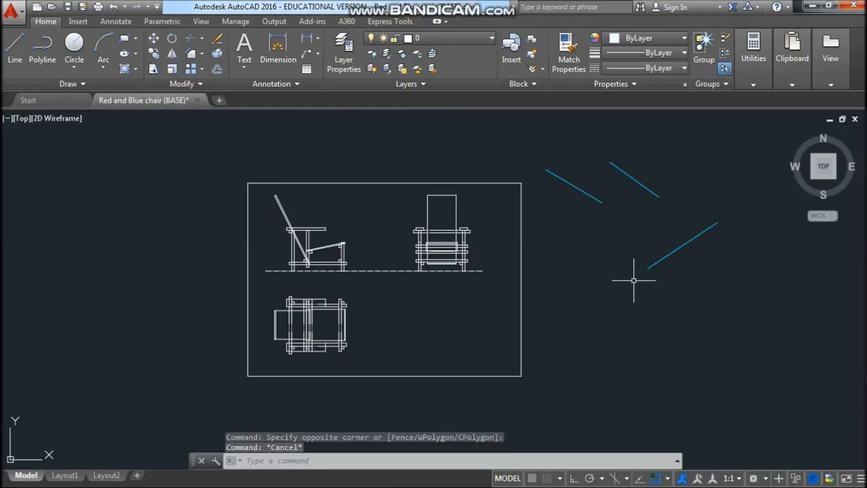
Delete the three sample lines outside the sheet border
click(694, 284)
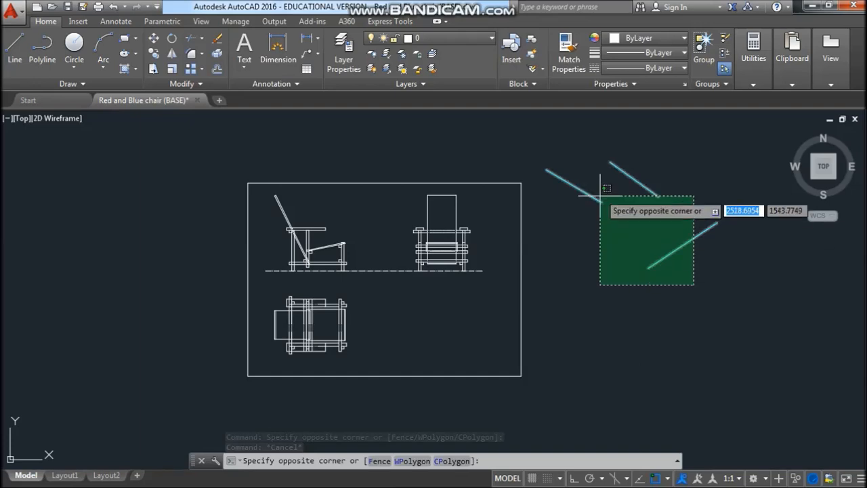
click(583, 166)
key(Delete)
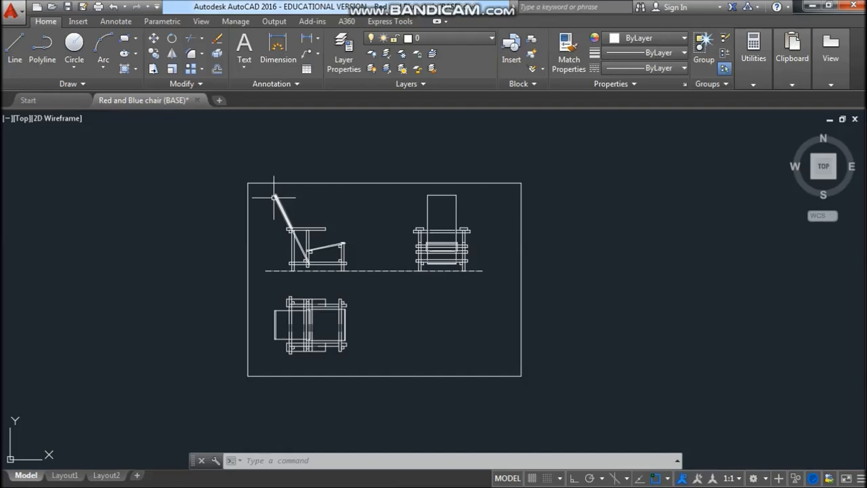
Move all the chair views and the ground line inside the sheet border to the Projected lines layer
scroll(271, 193, up, 4)
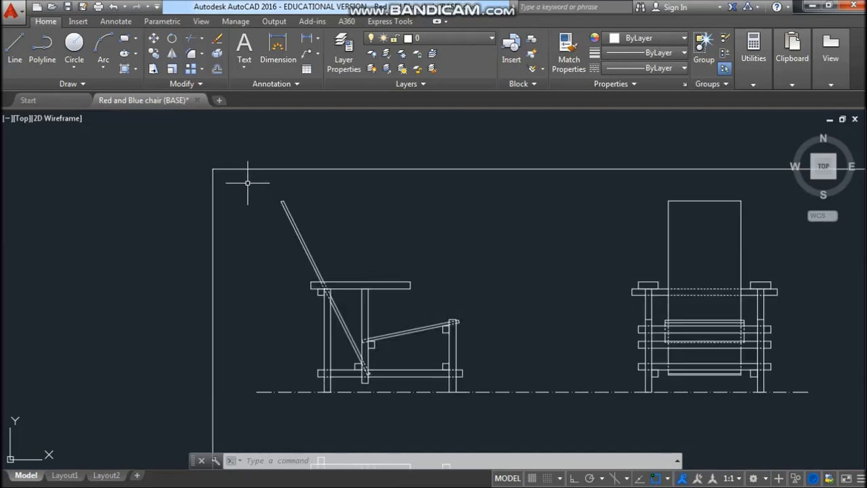
click(241, 178)
scroll(339, 190, down, 4)
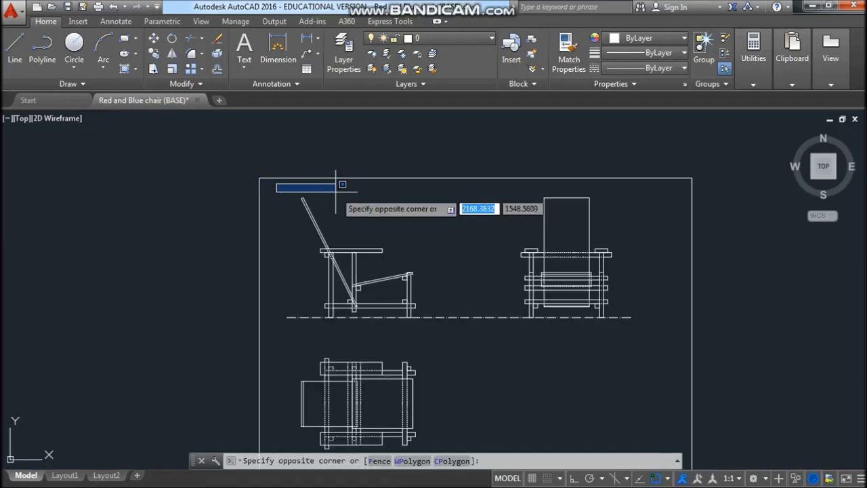
click(461, 300)
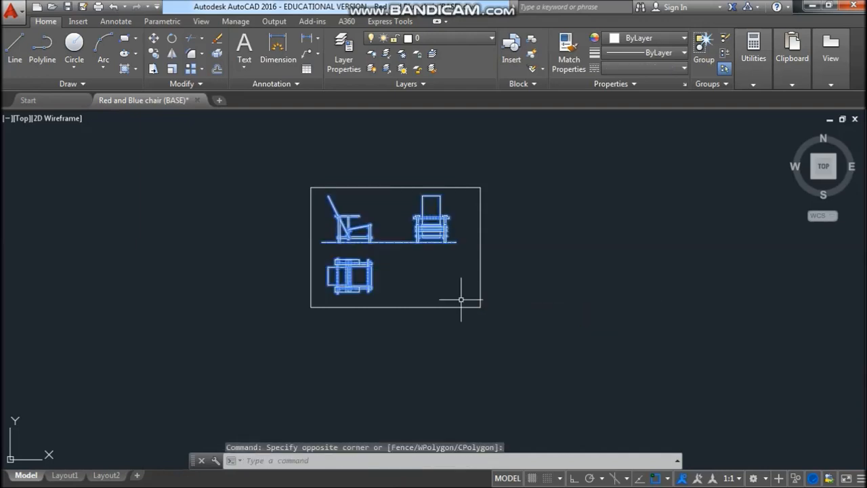
click(460, 40)
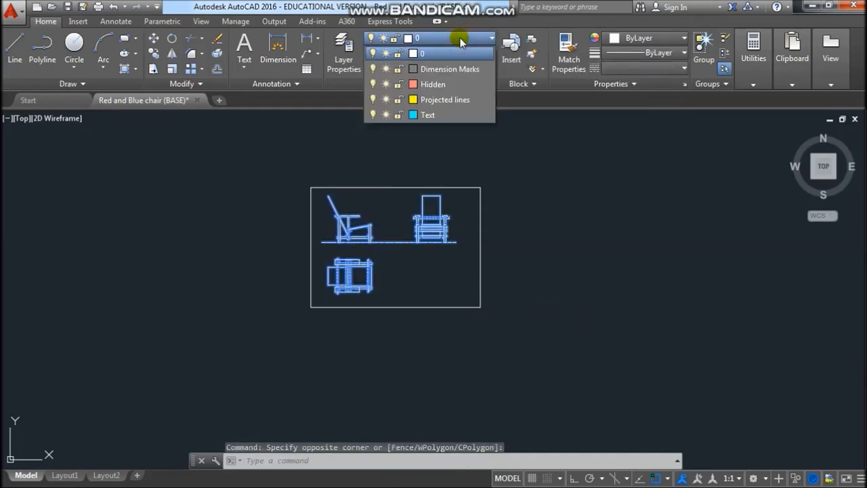
click(440, 100)
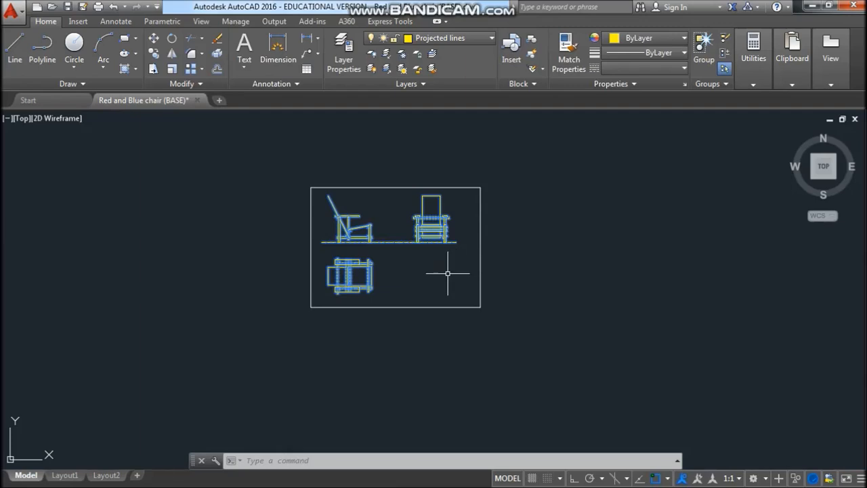
key(Escape)
scroll(419, 229, up, 5)
middle_drag(343, 257, 402, 244)
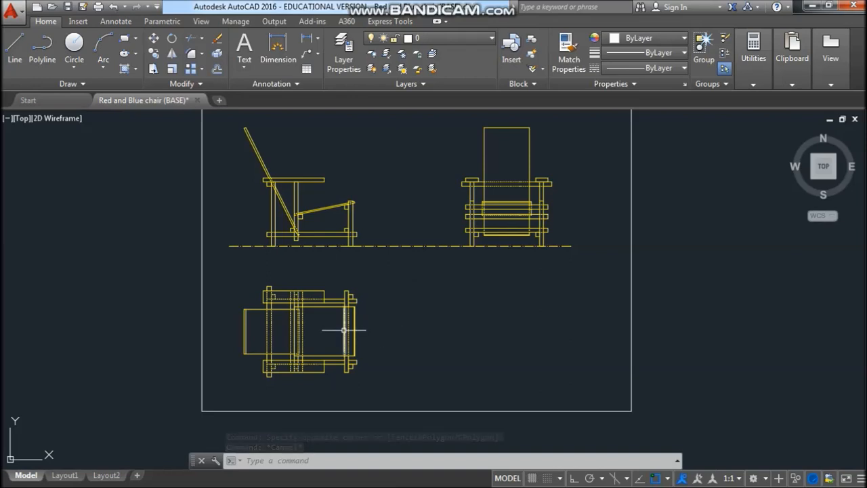
mouse_move(344, 330)
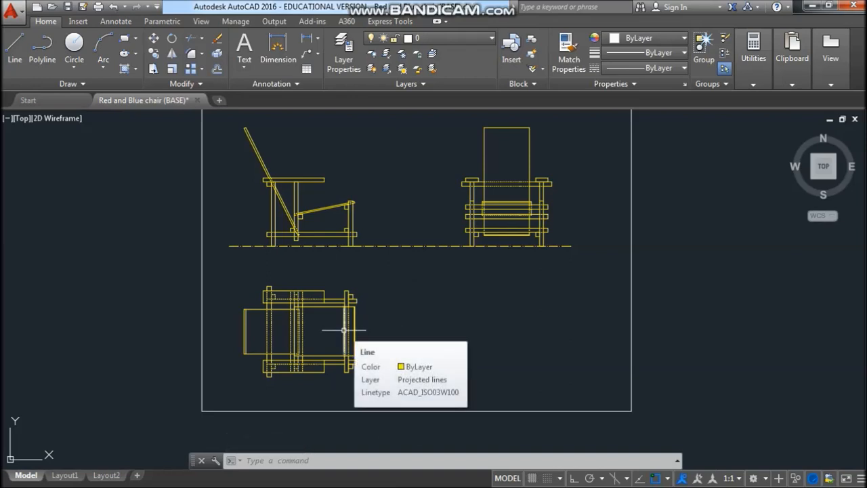
scroll(246, 328, up, 6)
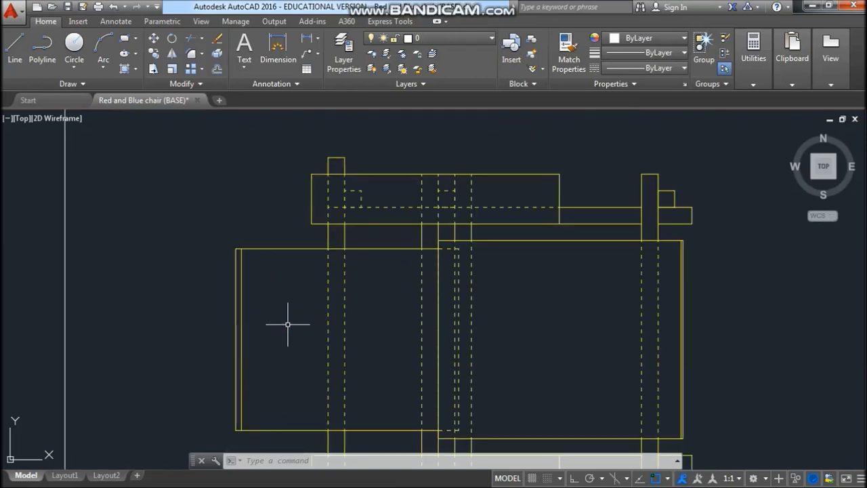
click(344, 310)
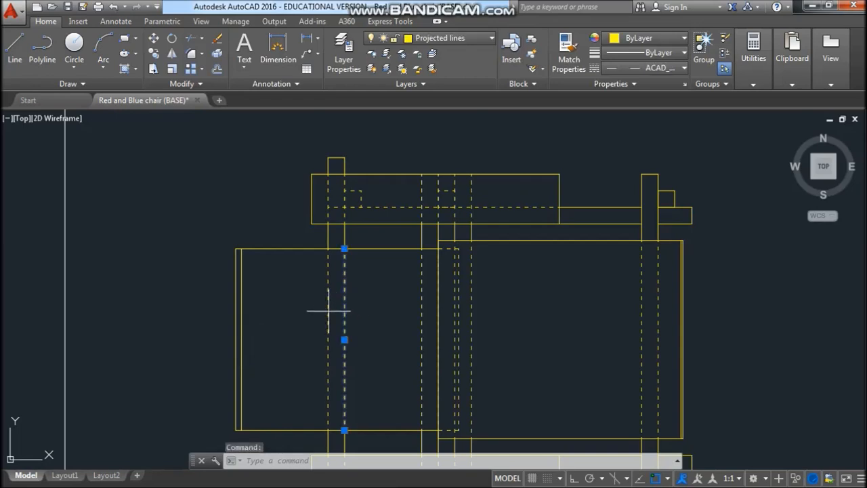
click(329, 311)
click(301, 294)
click(460, 295)
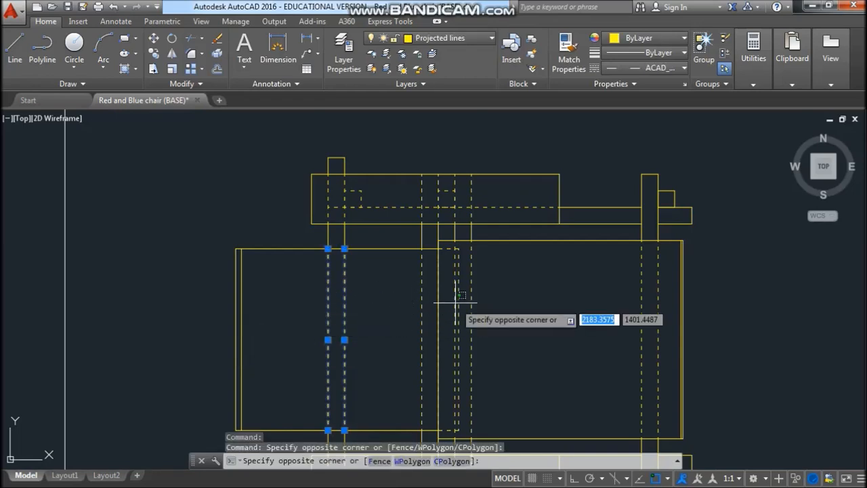
click(484, 315)
click(471, 320)
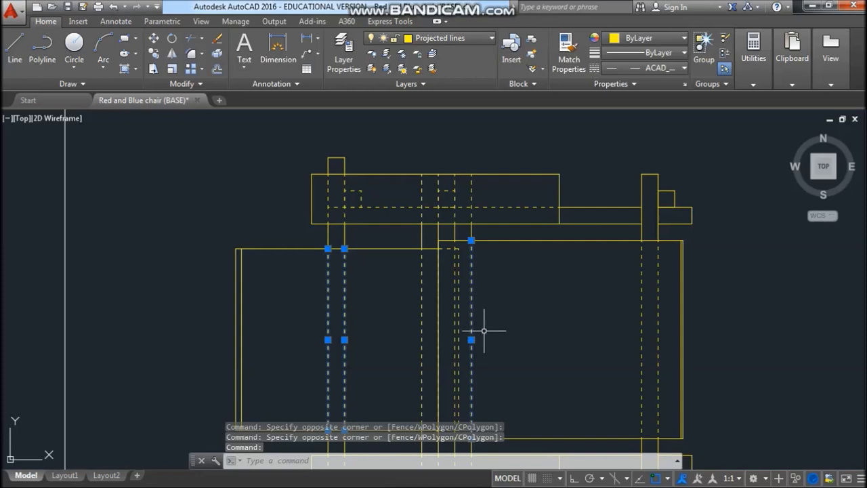
click(495, 330)
click(455, 317)
click(481, 201)
click(412, 184)
scroll(400, 189, down, 4)
middle_drag(498, 205, 491, 296)
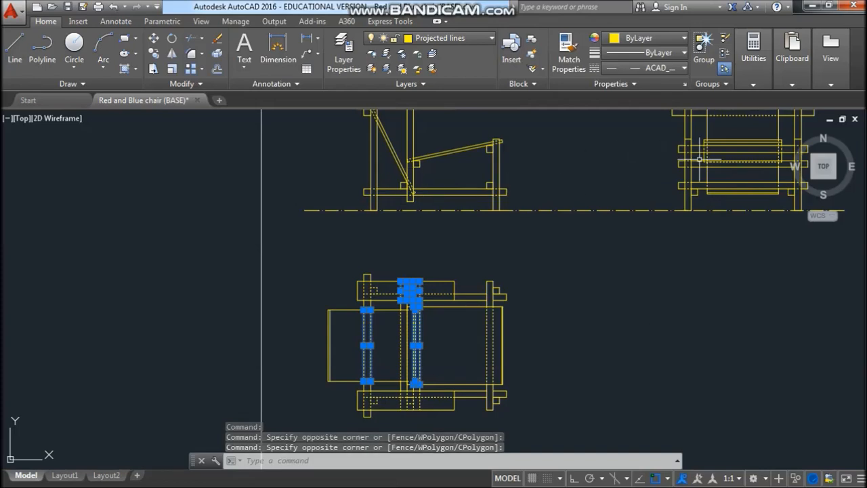
scroll(675, 170, down, 1)
middle_drag(486, 264, 479, 300)
key(Escape)
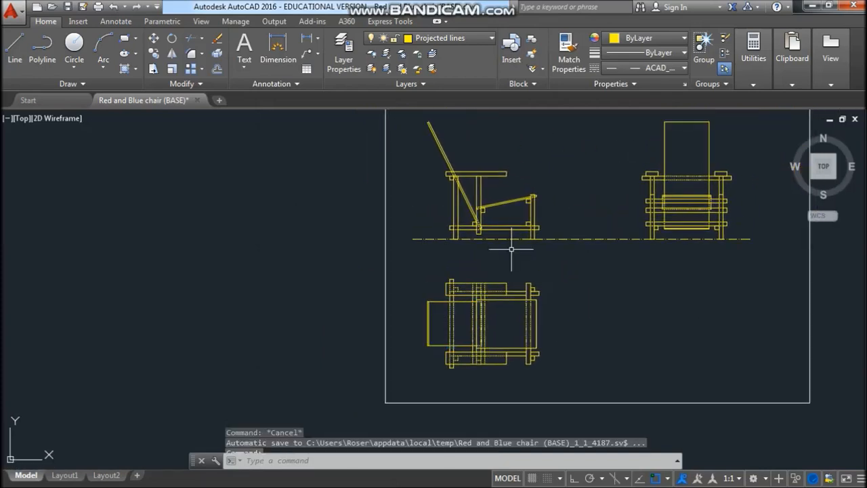
Use Quick Select on everything inside the sheet border to select only the objects whose linetype equals ACAD_ISO03W100
middle_drag(507, 248, 519, 264)
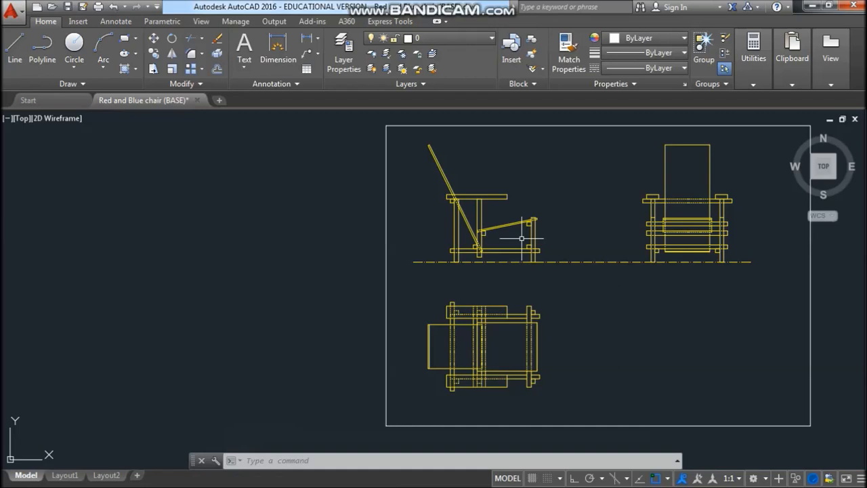
click(406, 130)
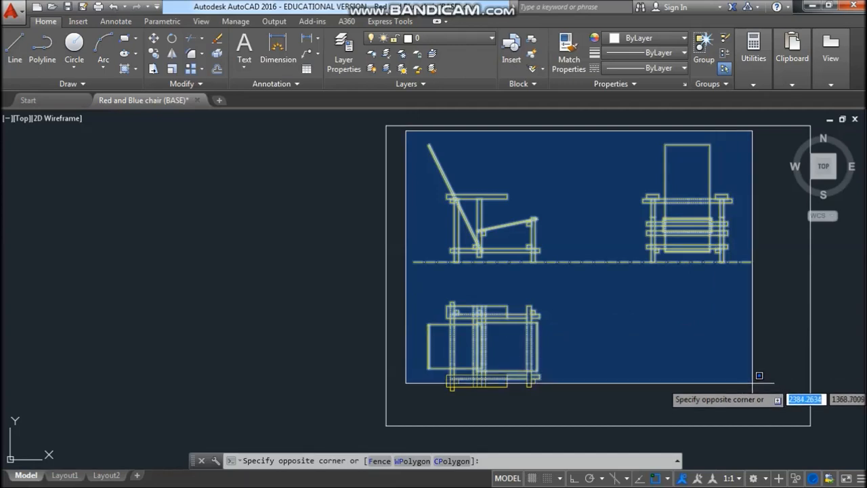
click(757, 404)
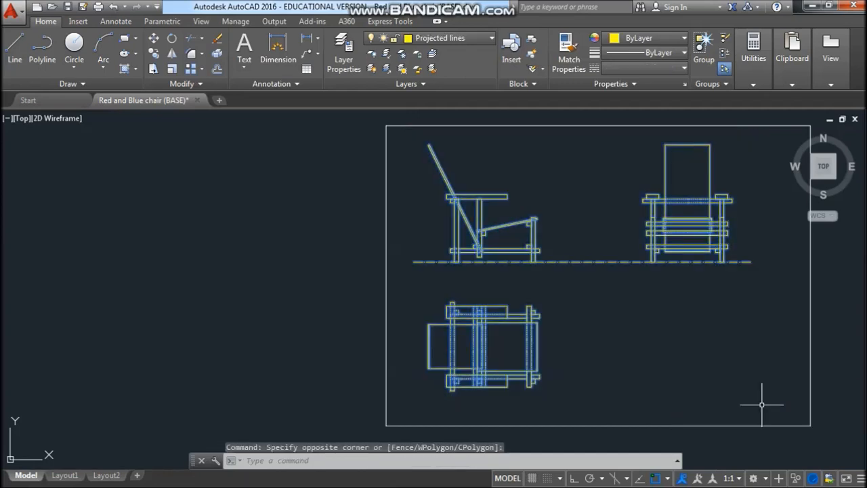
right_click(593, 304)
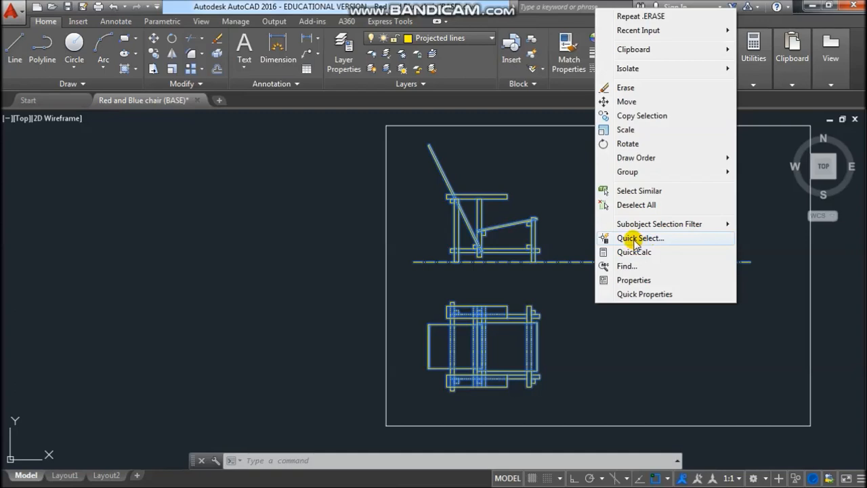
click(631, 239)
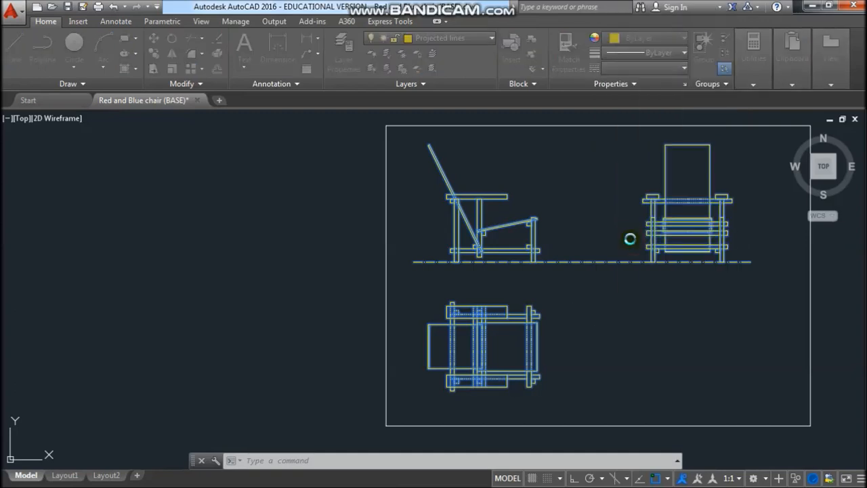
drag(417, 87, 248, 105)
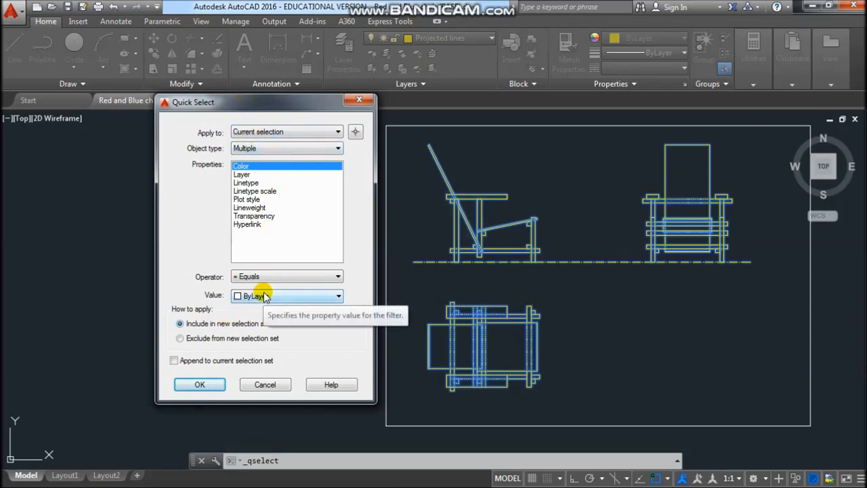
click(241, 184)
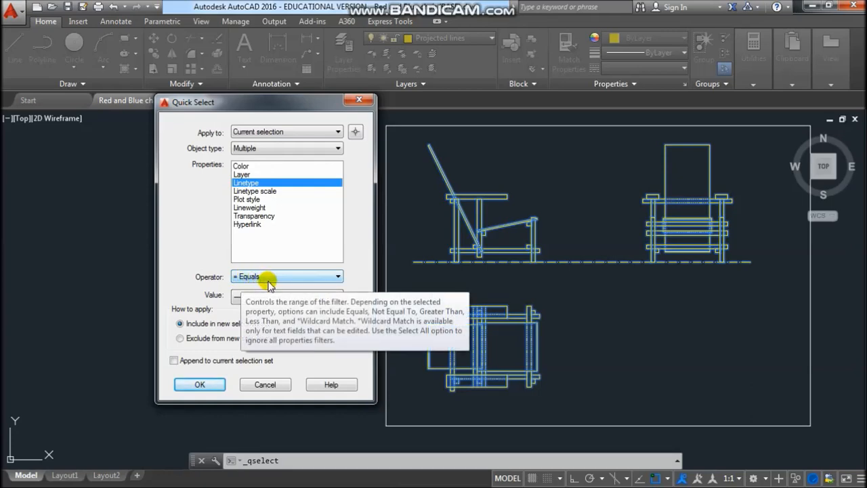
click(256, 297)
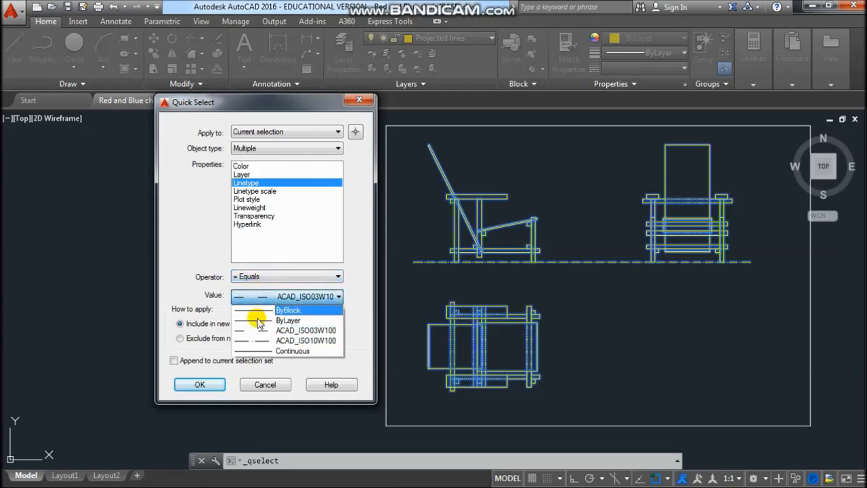
click(287, 331)
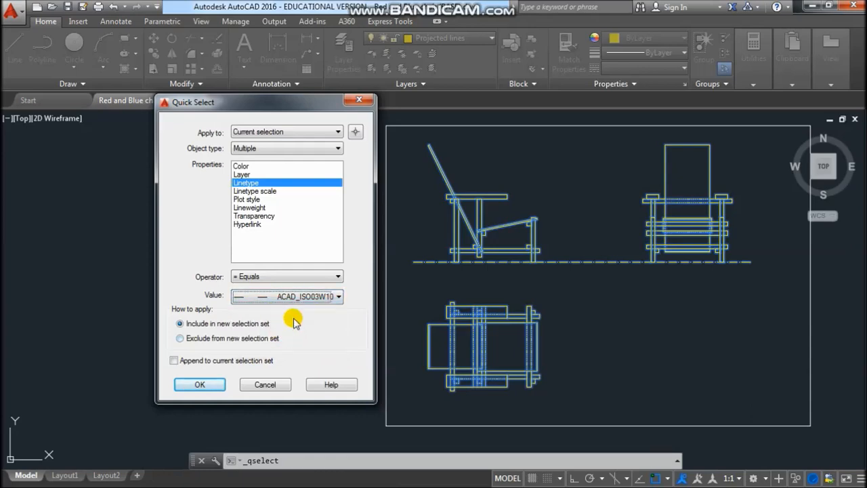
click(197, 386)
scroll(486, 245, up, 3)
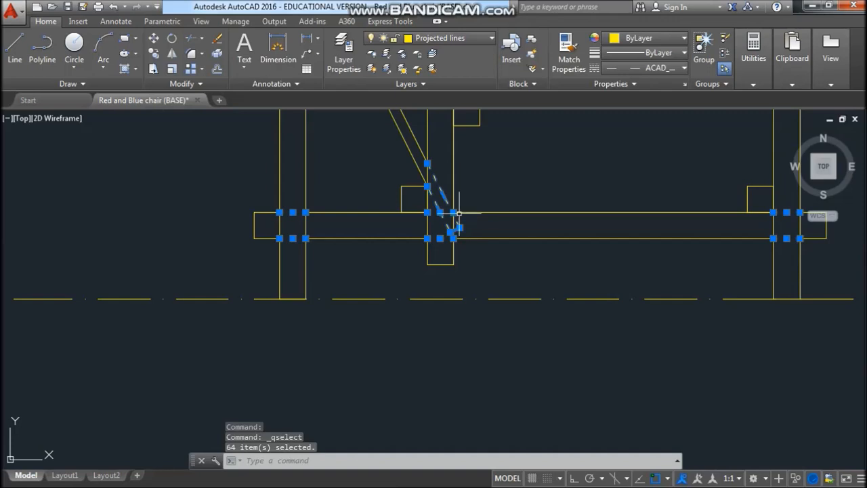
scroll(429, 251, down, 3)
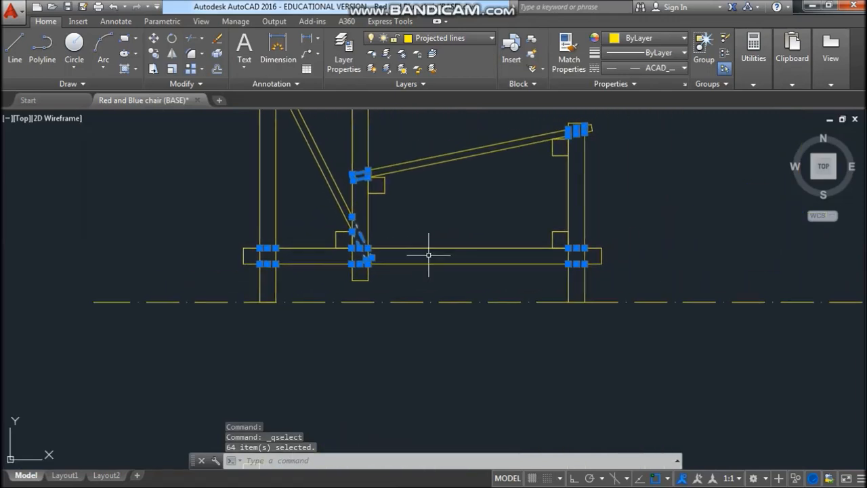
Move the selected ACAD_ISO03W100 lines in all chair views to the Hidden layer and clear the selection
scroll(576, 255, up, 5)
scroll(501, 235, down, 6)
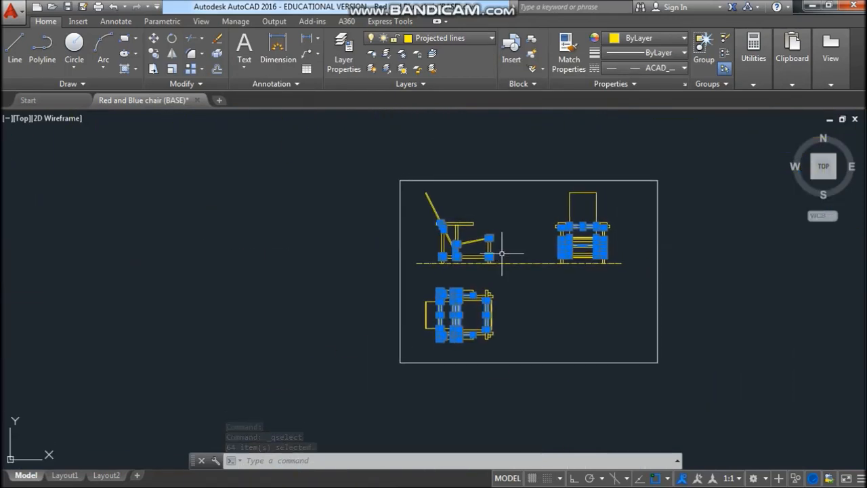
click(492, 38)
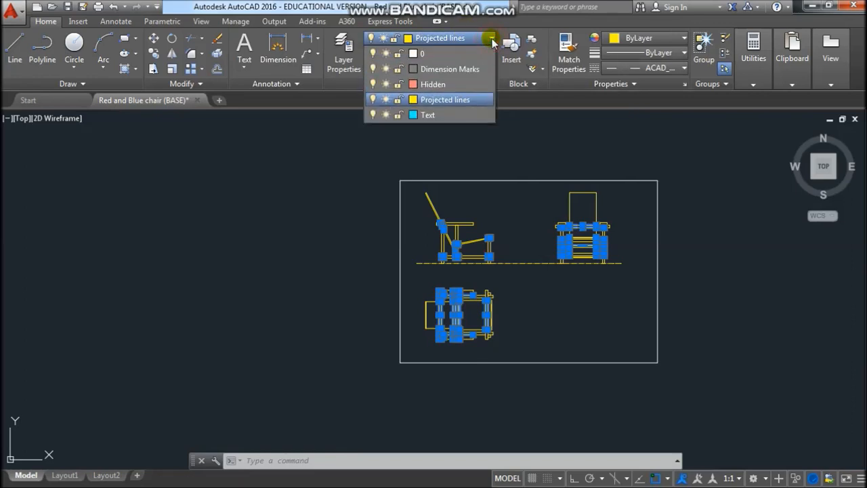
click(435, 85)
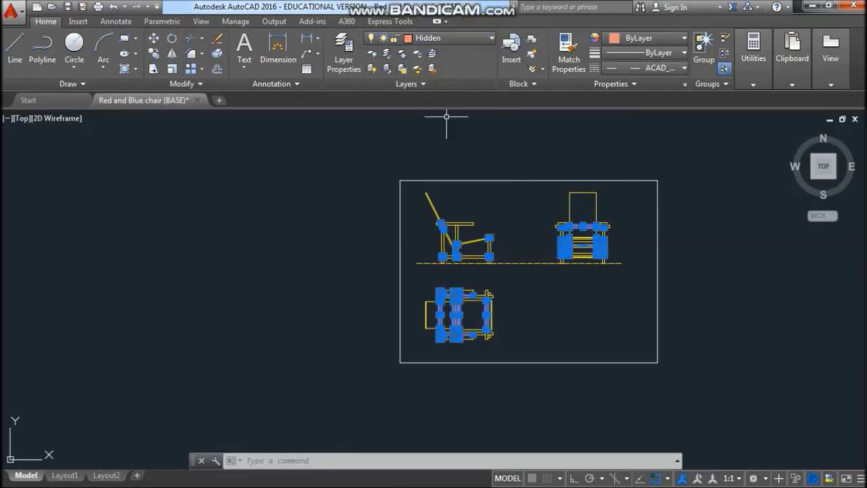
key(Escape)
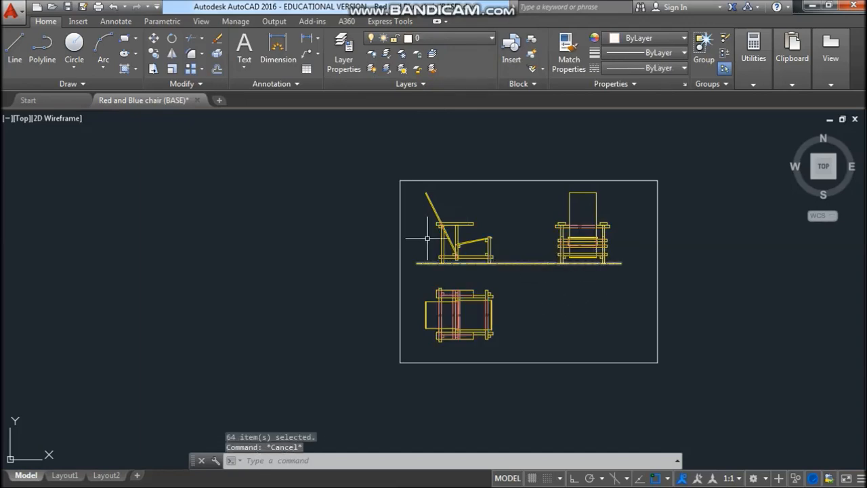
Turn the Hidden layer off and back on to compare the chair views without and with hidden lines
middle_drag(713, 269, 600, 266)
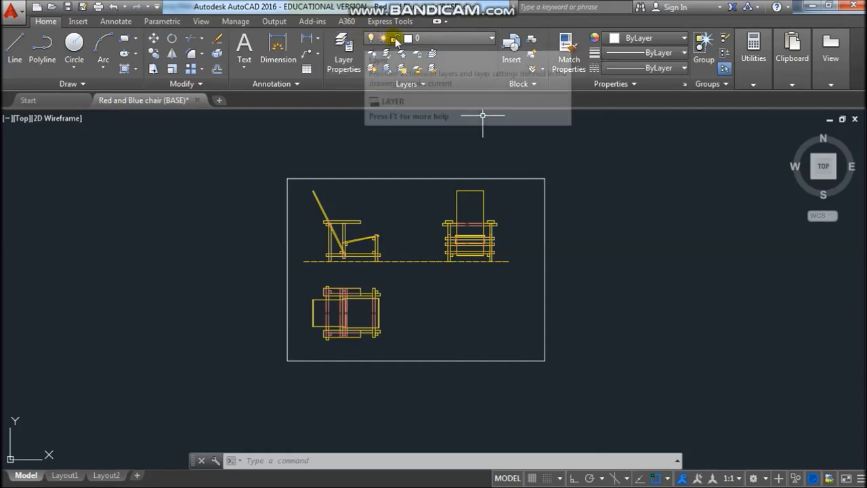
click(493, 39)
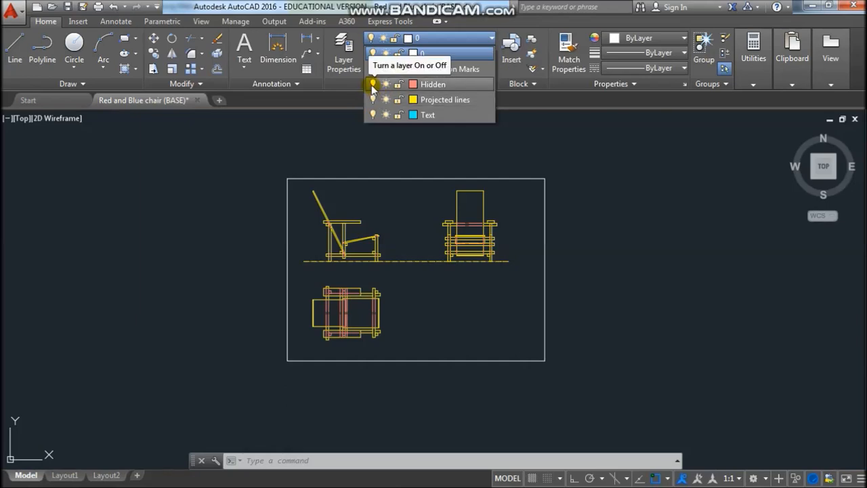
click(373, 84)
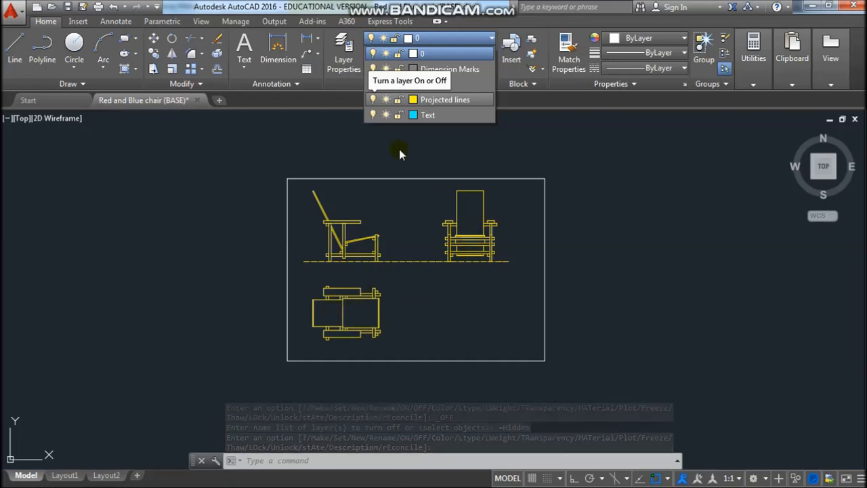
click(374, 84)
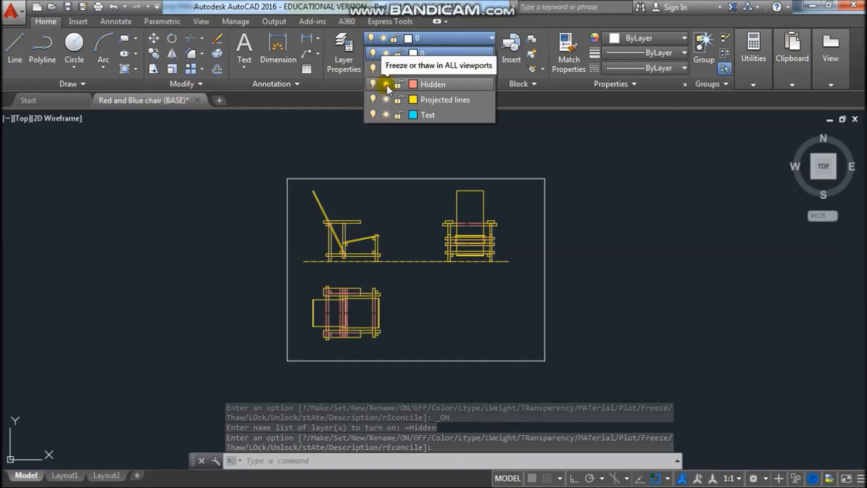
Freeze the Hidden layer to inspect the chair views without their hidden lines, and thaw it again
click(386, 84)
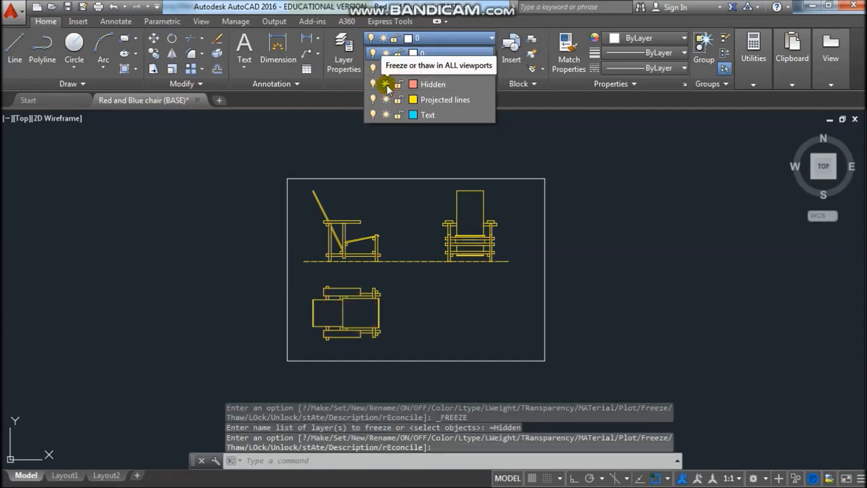
click(386, 84)
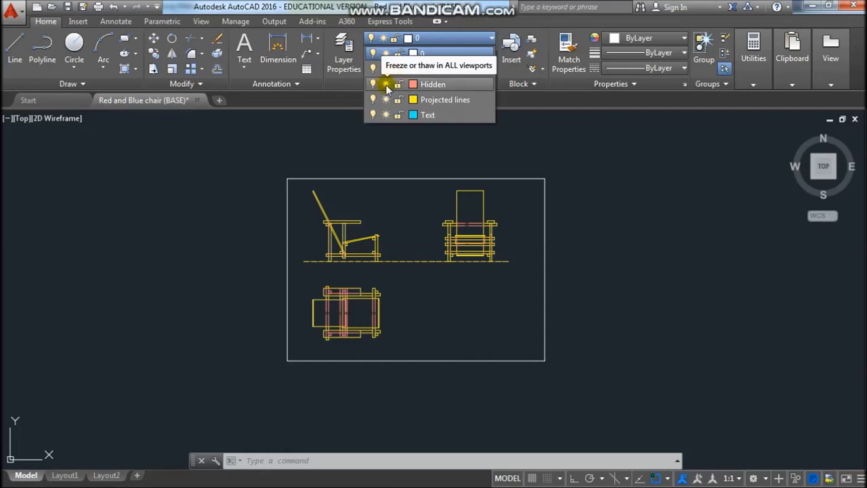
click(386, 84)
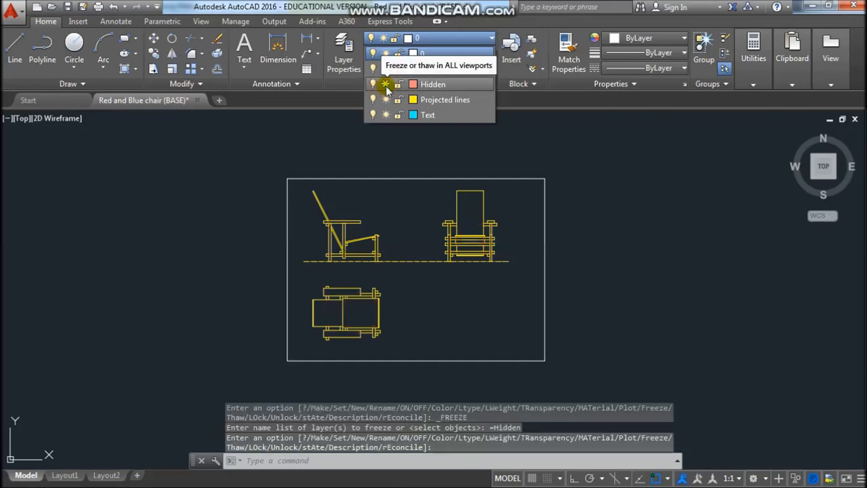
click(308, 141)
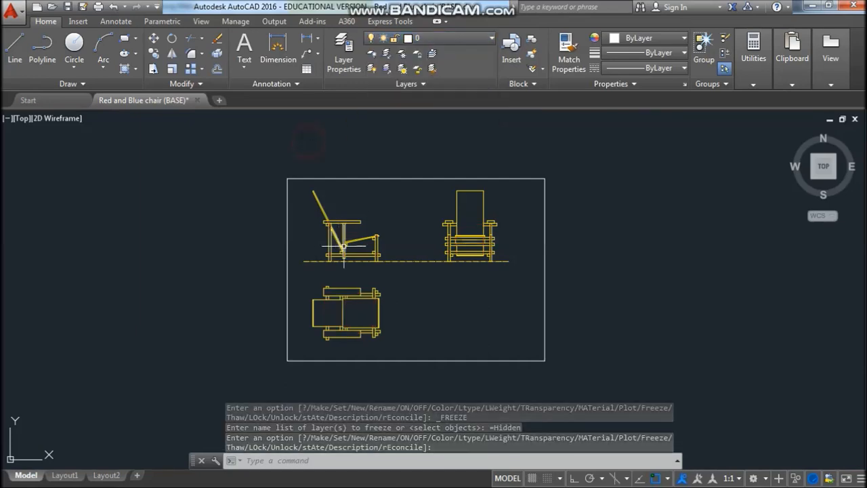
scroll(348, 217, up, 8)
mouse_move(374, 284)
middle_down()
mouse_move(374, 271)
mouse_move(380, 290)
middle_up()
scroll(369, 271, down, 2)
scroll(427, 189, down, 2)
middle_drag(430, 221, 357, 328)
scroll(356, 253, down, 1)
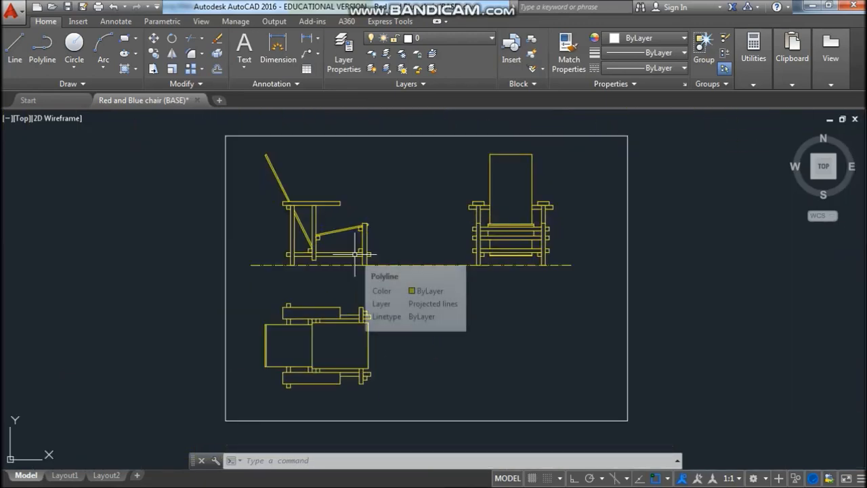
click(434, 39)
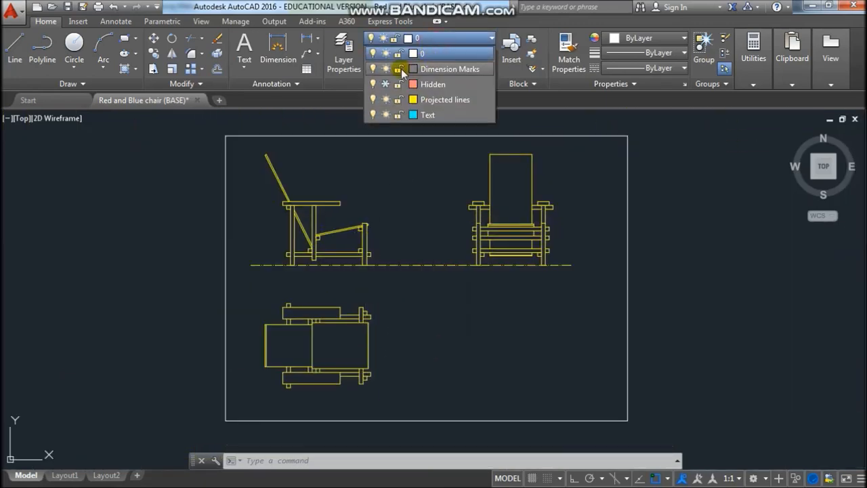
click(385, 84)
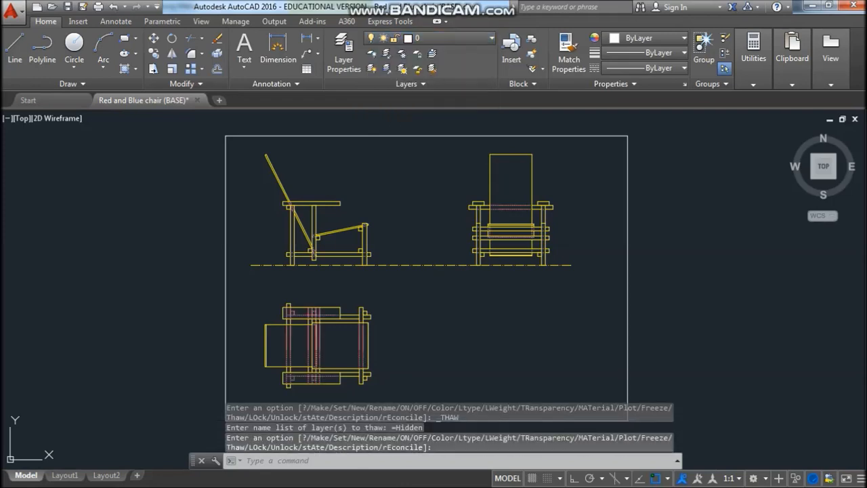
Lock the Hidden layer
mouse_move(373, 279)
middle_down()
mouse_move(358, 255)
mouse_move(356, 267)
middle_up()
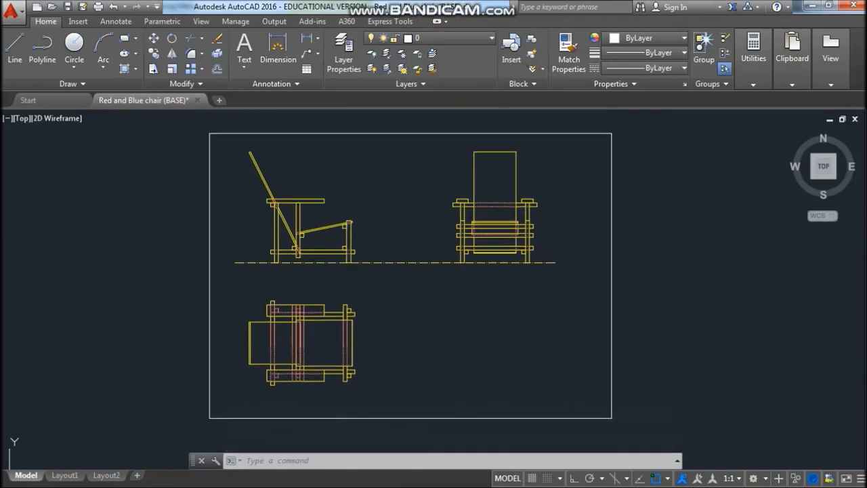
click(492, 40)
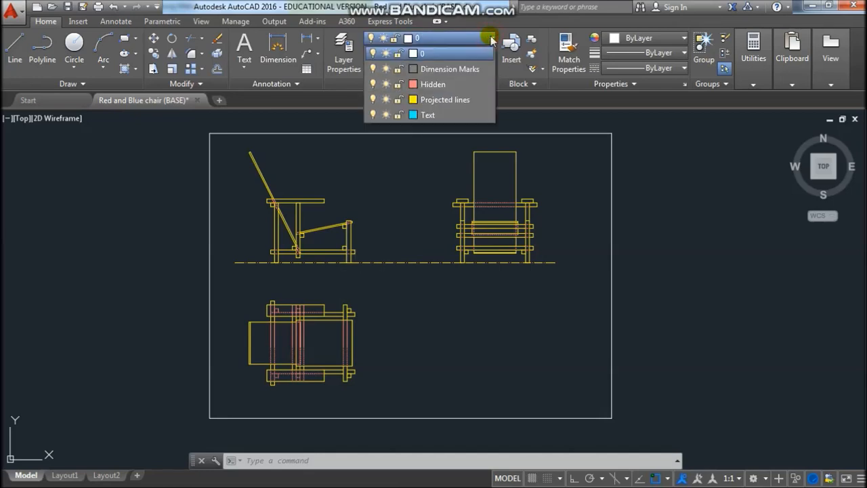
click(398, 86)
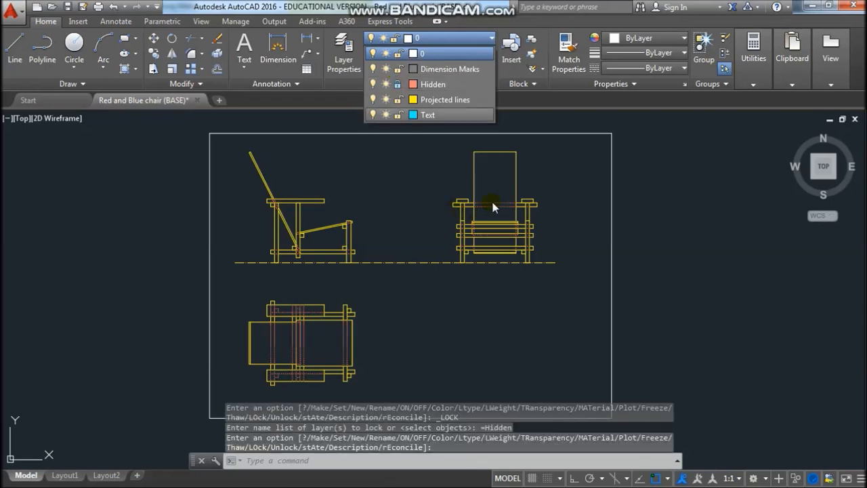
click(388, 236)
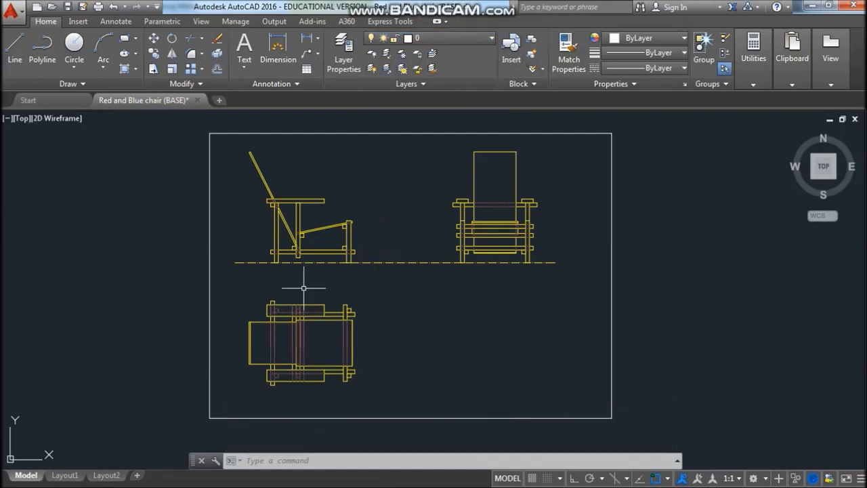
Try to erase the solid and dashed vertical lines around the seat's back edge in the top view, and undo the erase
scroll(300, 339, up, 4)
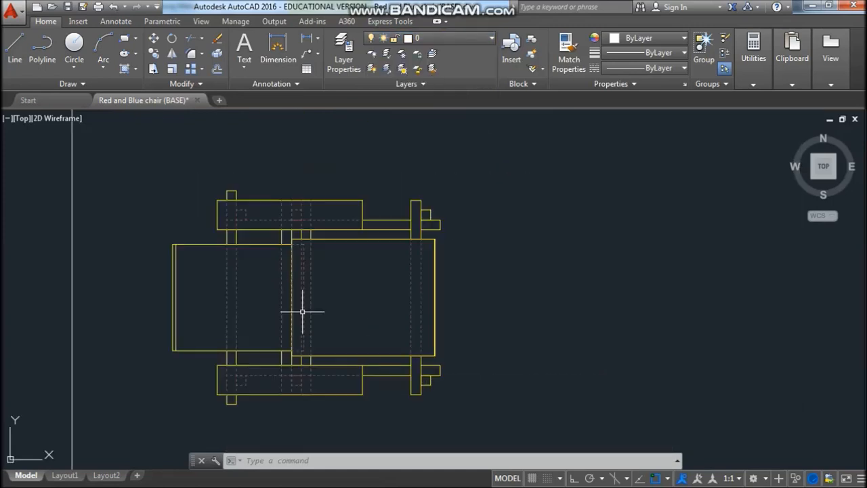
scroll(330, 277, up, 3)
click(310, 296)
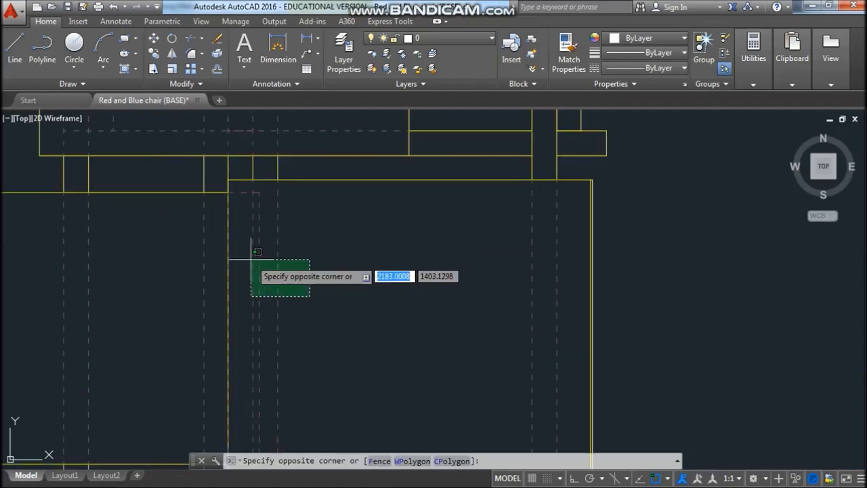
click(215, 256)
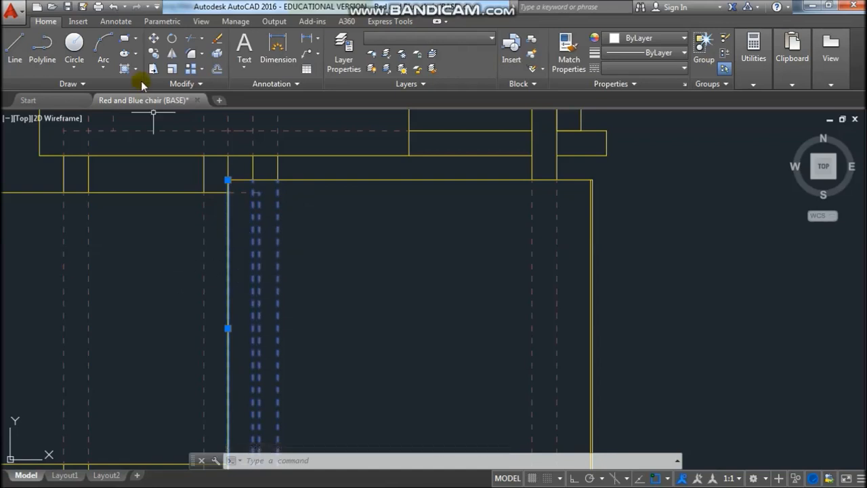
click(217, 41)
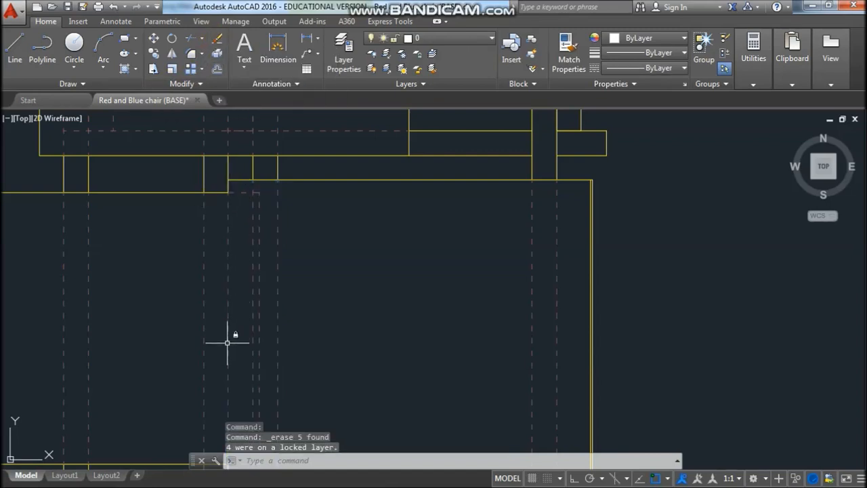
key(ctrl+z)
scroll(309, 246, down, 1)
middle_drag(309, 246, 344, 243)
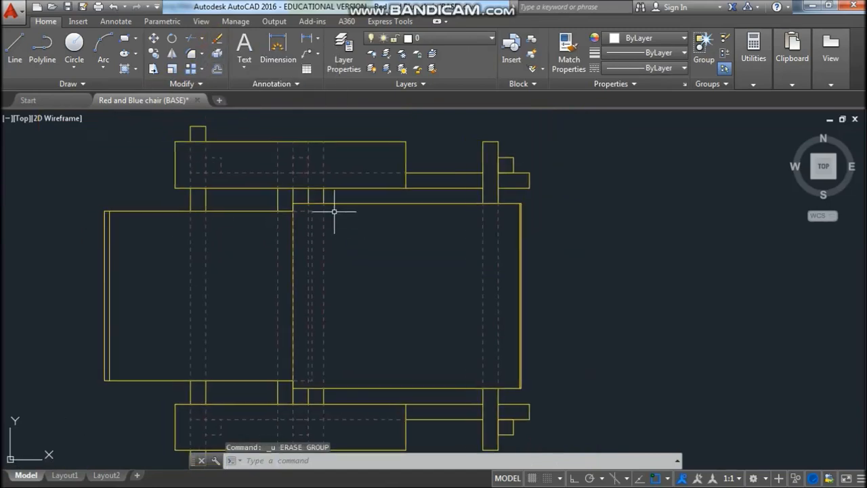
Try to select top-view chair parts and locked hidden lines for a Move, and cancel the command
click(155, 41)
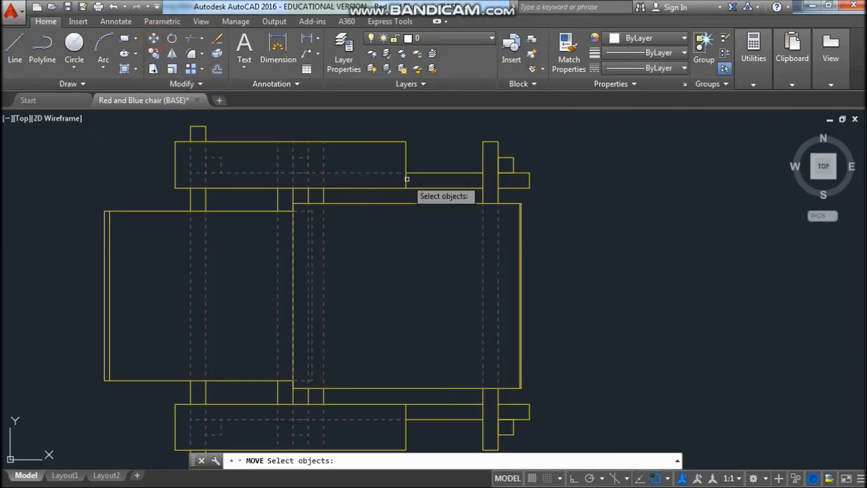
scroll(407, 145, down, 2)
click(430, 124)
click(500, 309)
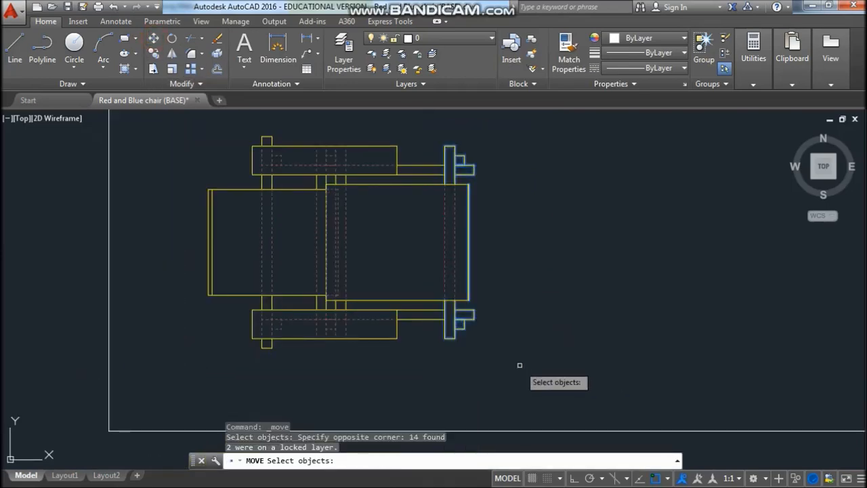
scroll(430, 232, up, 5)
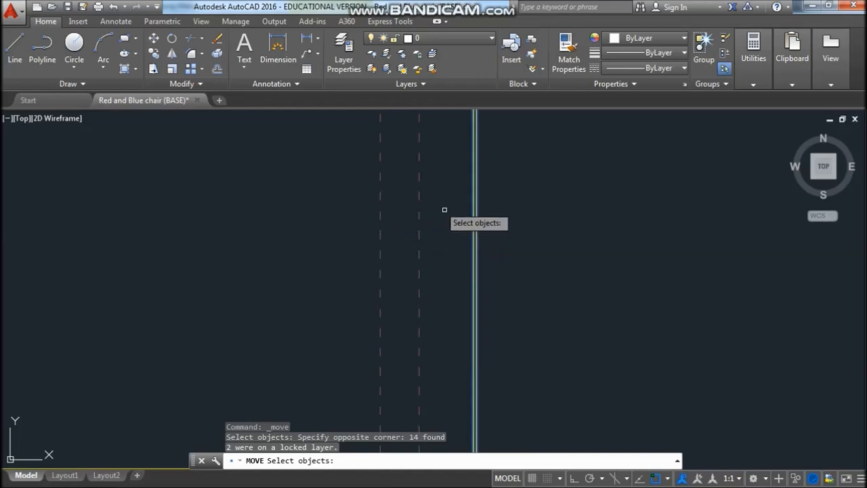
click(434, 244)
click(428, 252)
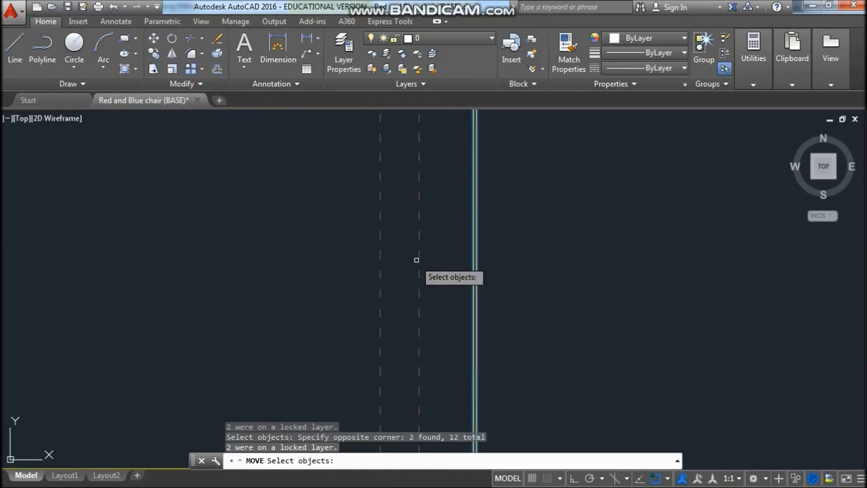
scroll(333, 219, down, 5)
click(333, 239)
click(281, 218)
click(320, 238)
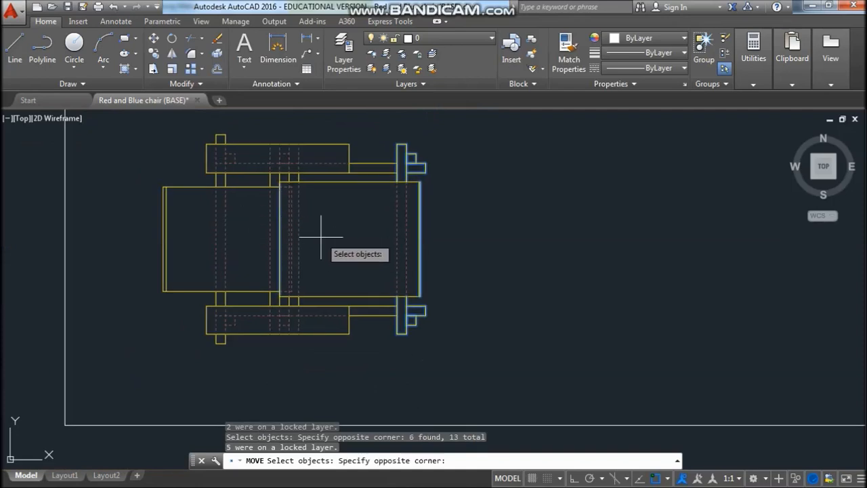
click(265, 165)
key(Escape)
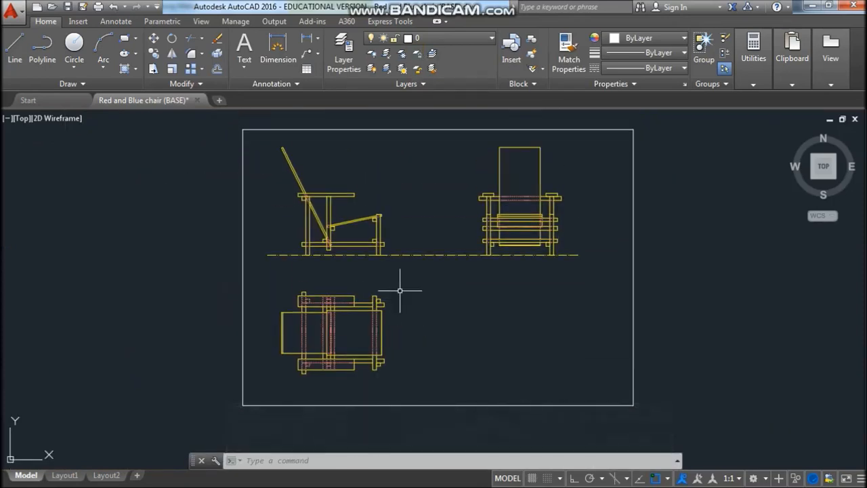
middle_drag(395, 293, 395, 296)
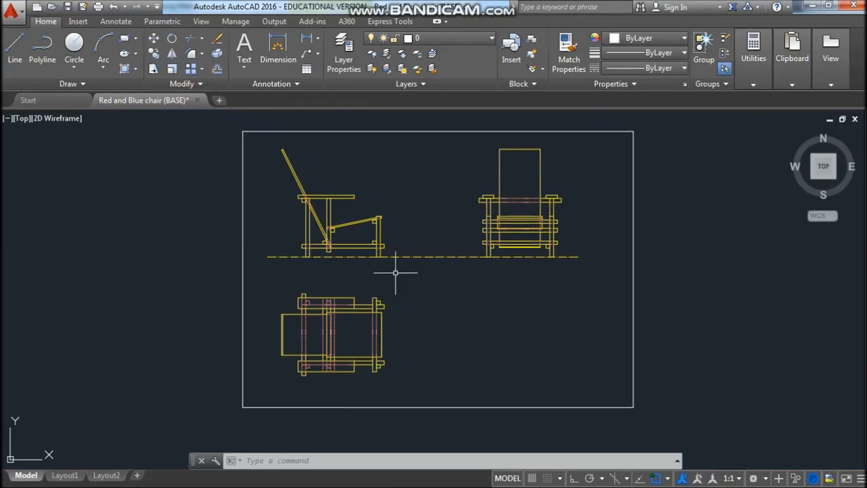